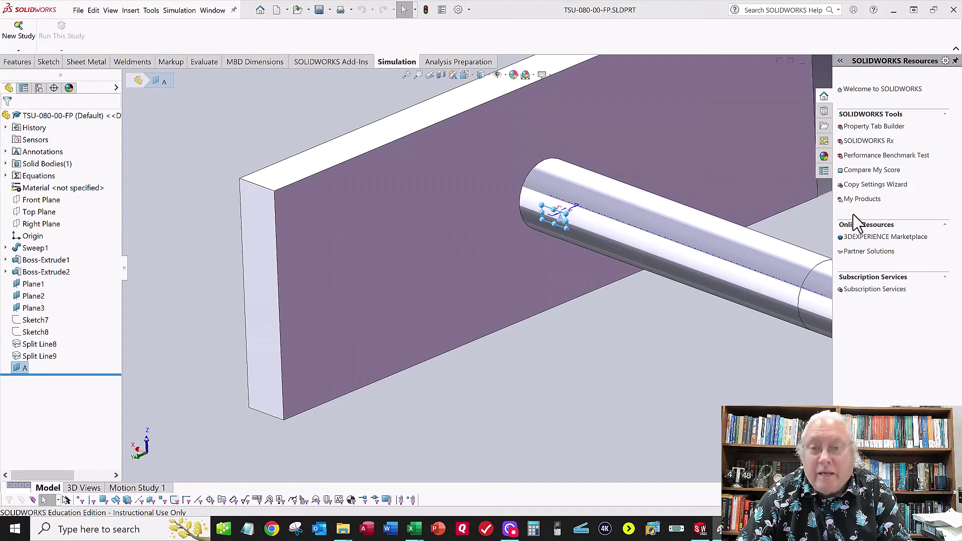
- Turn off the scene's floor reflection and floor shadow
{"action": "scroll", "coordinate": [763, 243], "scroll_direction": "down", "scroll_amount": 5}
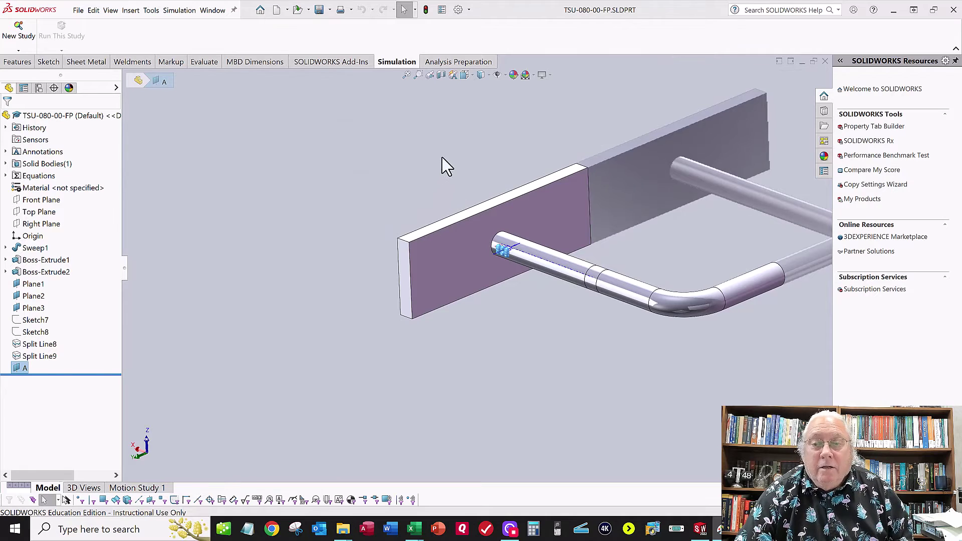
{"action": "scroll", "coordinate": [731, 256], "scroll_direction": "down", "scroll_amount": 2}
{"action": "scroll", "coordinate": [731, 255], "scroll_direction": "up", "scroll_amount": 2}
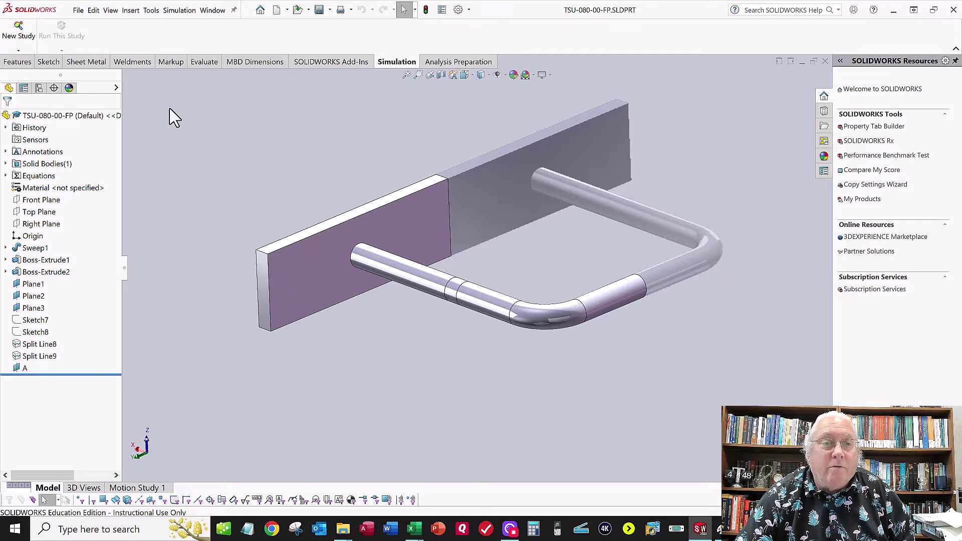
{"action": "left_click", "coordinate": [69, 88]}
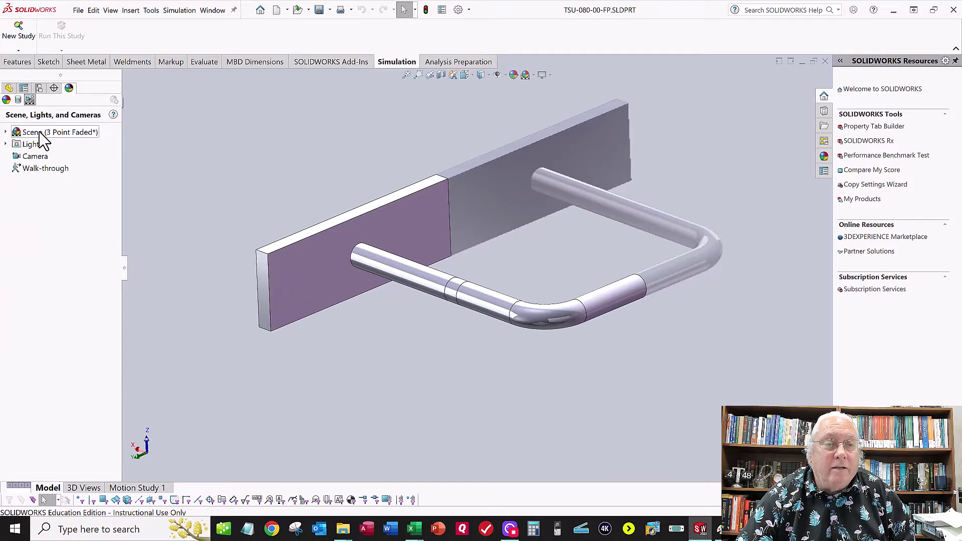
{"action": "right_click", "coordinate": [45, 140]}
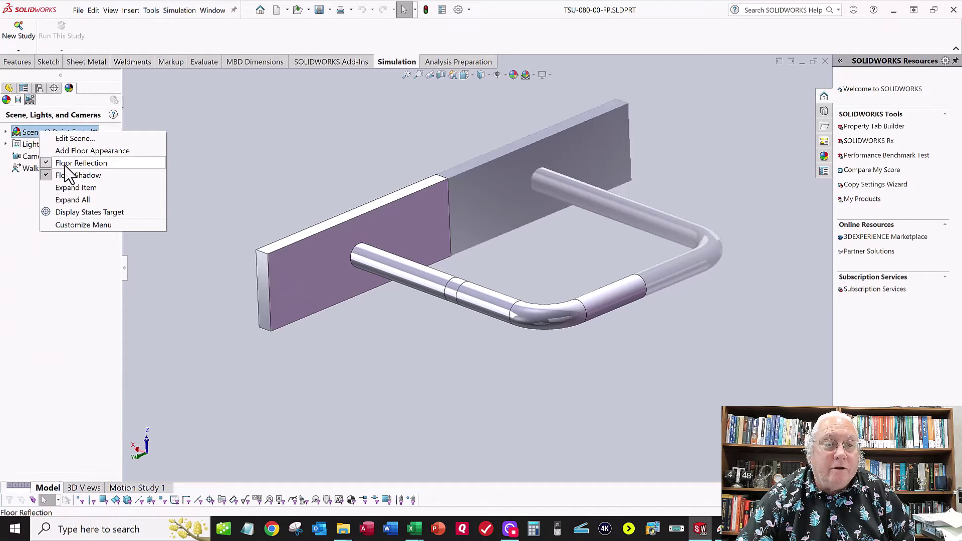
{"action": "left_click", "coordinate": [60, 160]}
{"action": "right_click", "coordinate": [59, 143]}
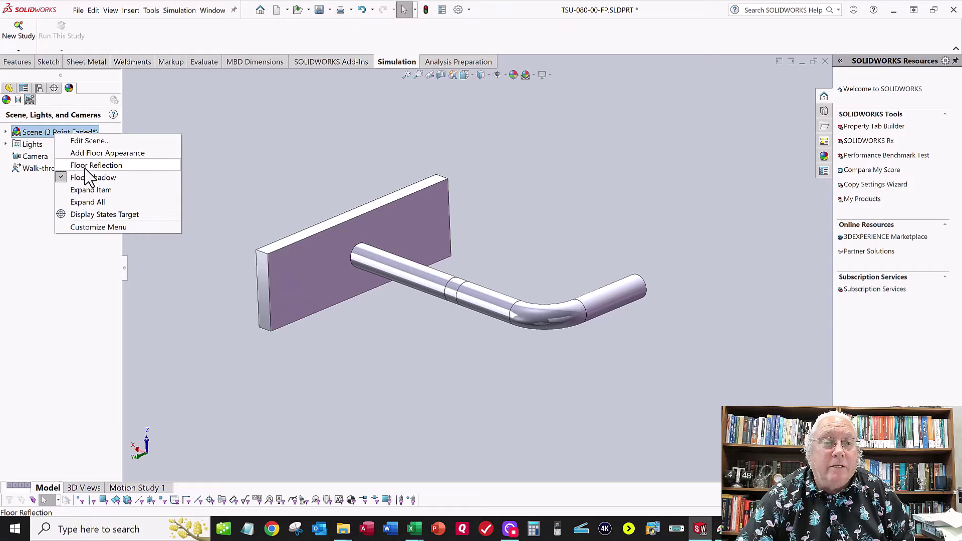
{"action": "left_click", "coordinate": [80, 176]}
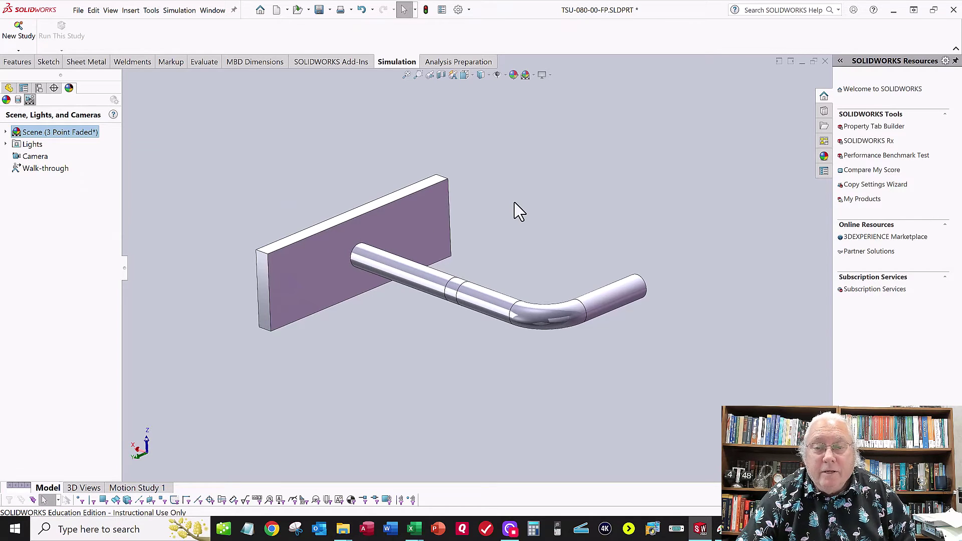
- Orient the bracket model to the saved view iso_new
{"action": "left_click", "coordinate": [516, 223]}
{"action": "key", "text": "space"}
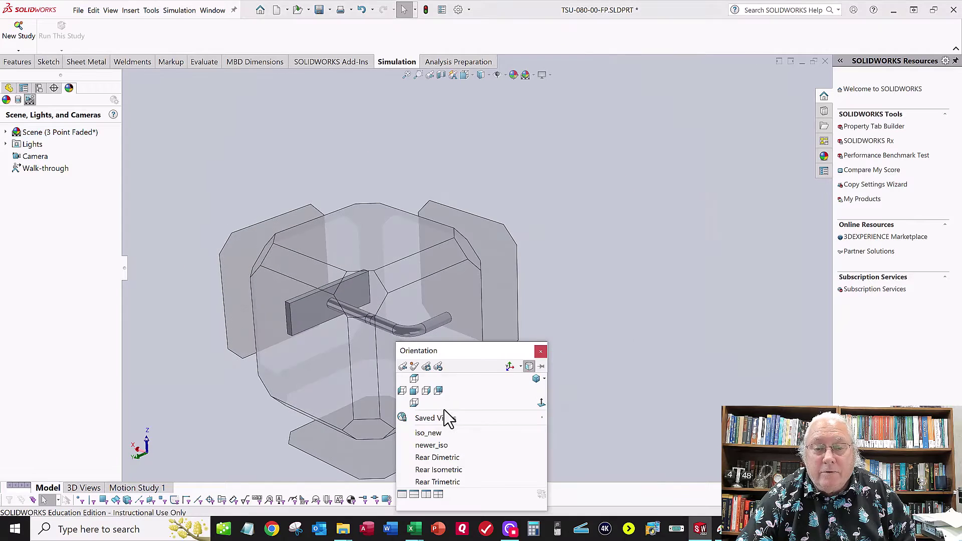
{"action": "left_click", "coordinate": [429, 434]}
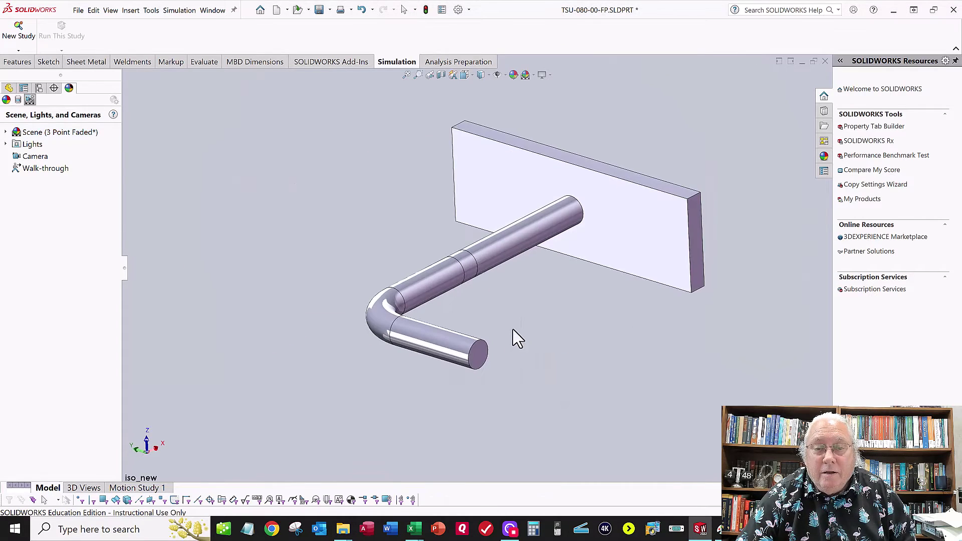
- Check in the add-ins list whether SOLIDWORKS Simulation is enabled, and leave the list without changing it
{"action": "left_click", "coordinate": [29, 62]}
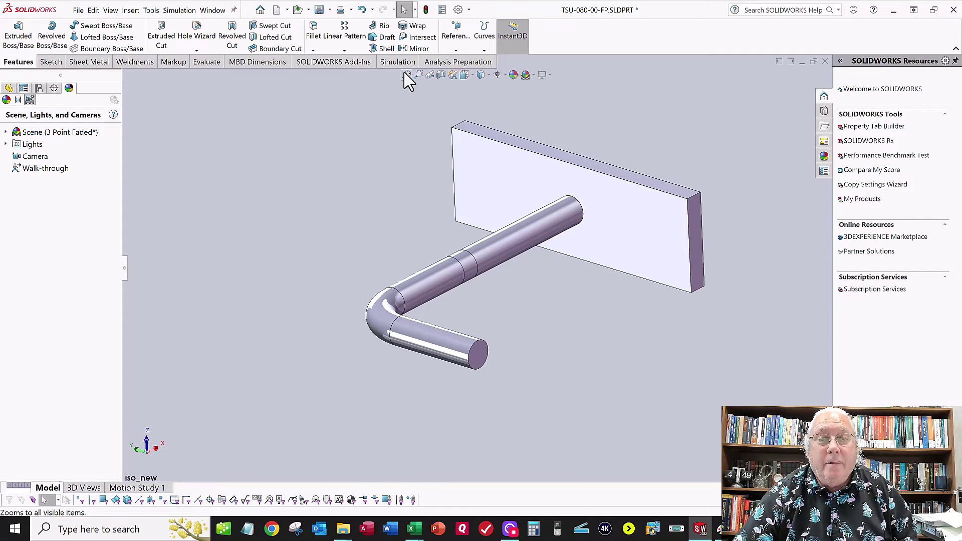
{"action": "left_click", "coordinate": [151, 10]}
{"action": "left_click", "coordinate": [209, 406]}
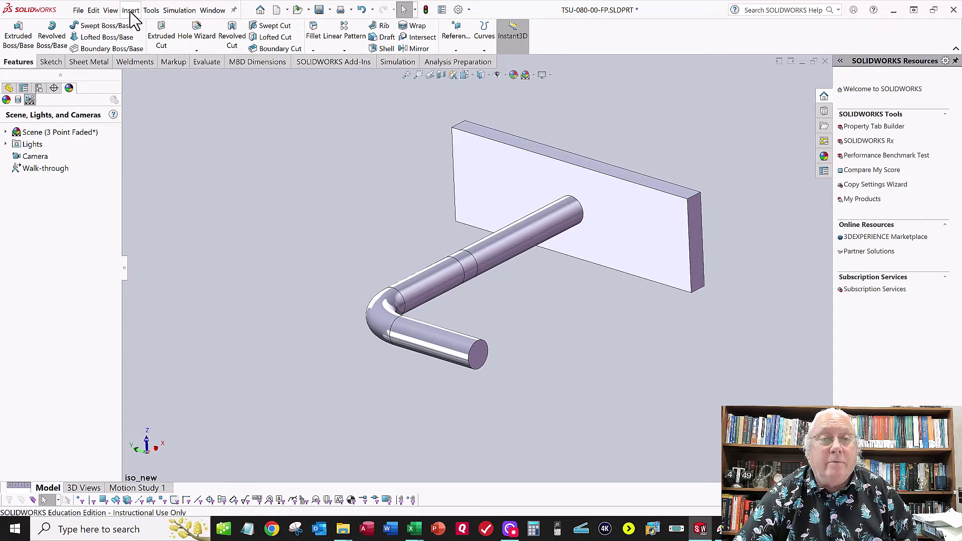
{"action": "left_click", "coordinate": [151, 10]}
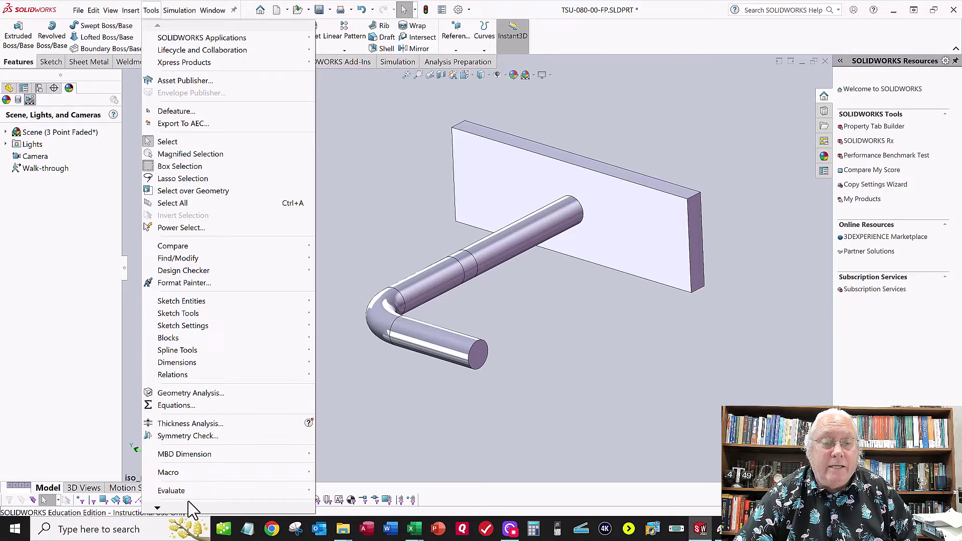
{"action": "left_click", "coordinate": [189, 454]}
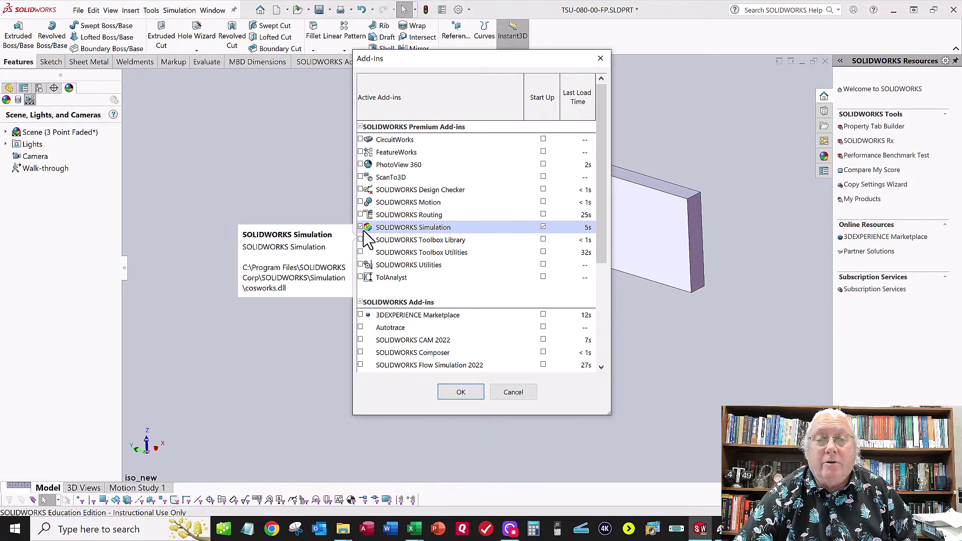
{"action": "left_click", "coordinate": [516, 395]}
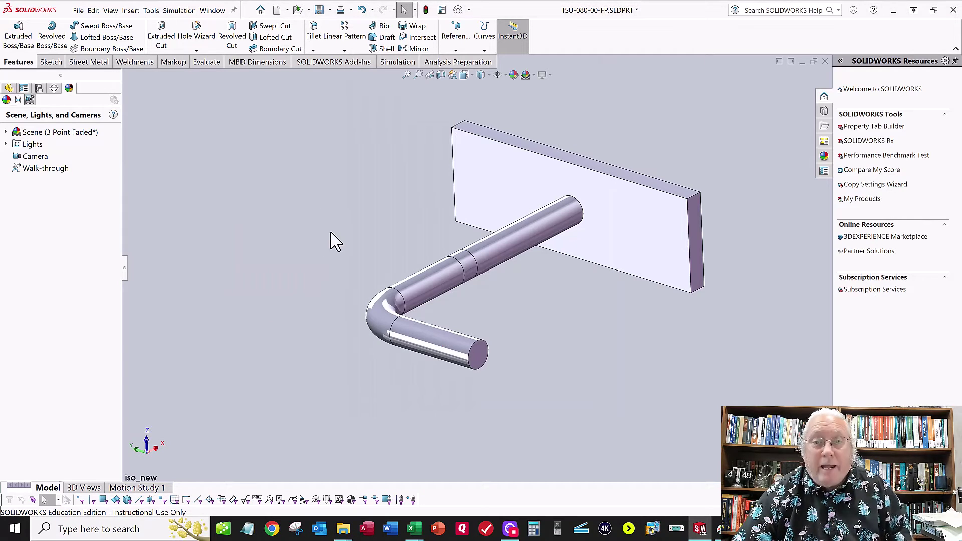
- Create a new static simulation study named Static 1
{"action": "left_click", "coordinate": [398, 62]}
{"action": "left_click", "coordinate": [19, 30]}
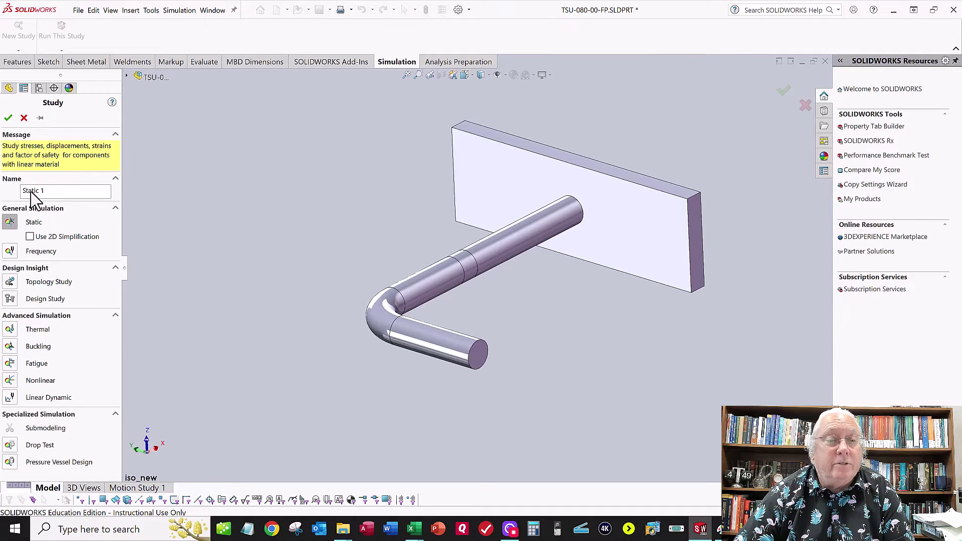
{"action": "left_click", "coordinate": [9, 118]}
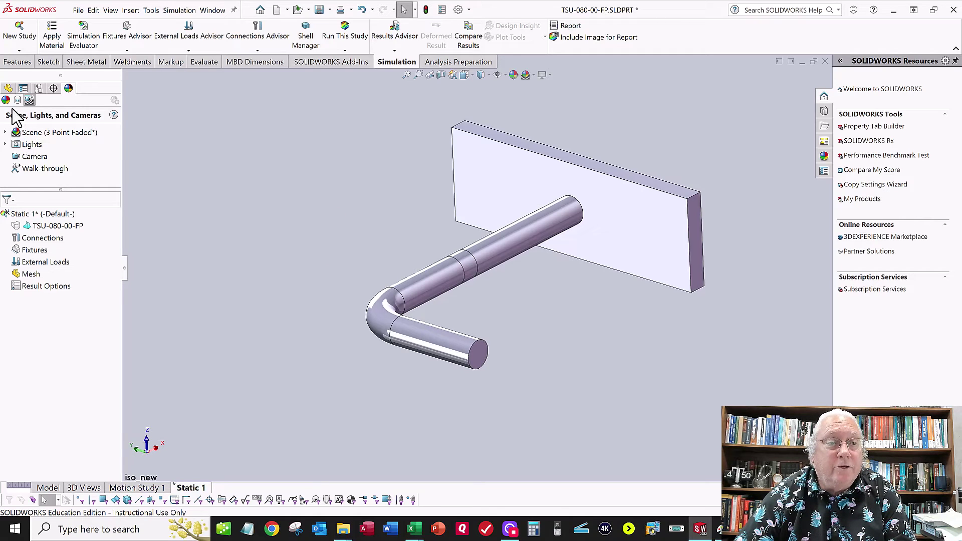
- Assign AISI 1020 steel as the part's material in the model and return to the Static 1 study
{"action": "left_click", "coordinate": [8, 90]}
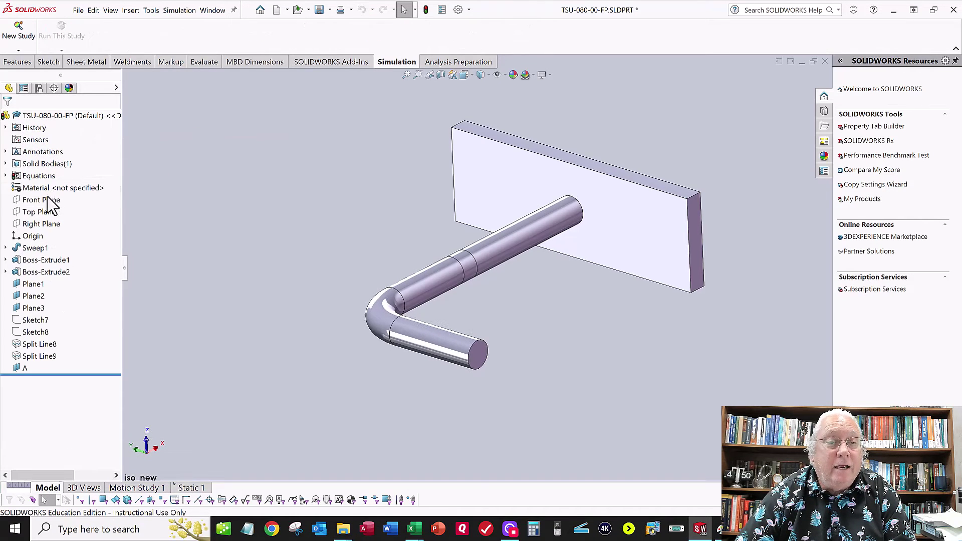
{"action": "right_click", "coordinate": [51, 190]}
{"action": "key", "text": "Escape"}
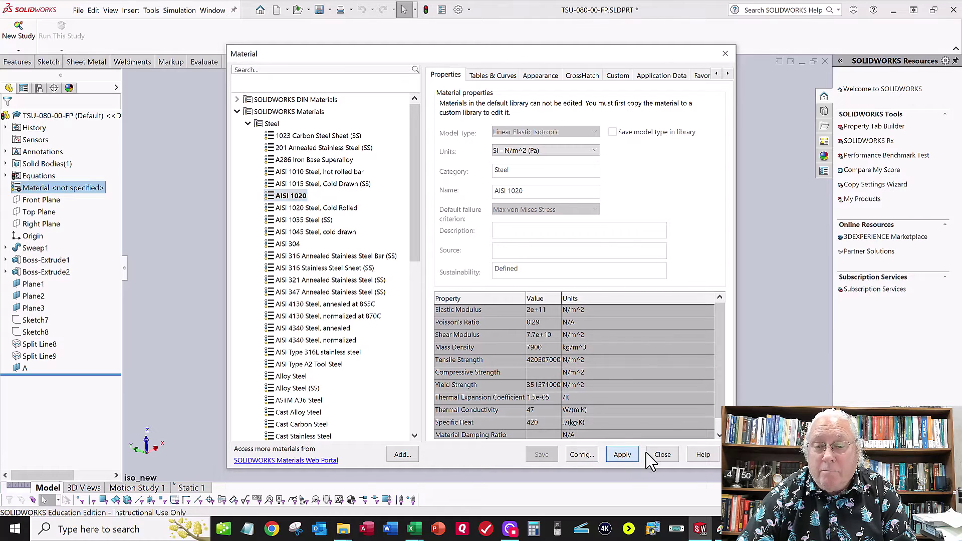
{"action": "left_click", "coordinate": [663, 456]}
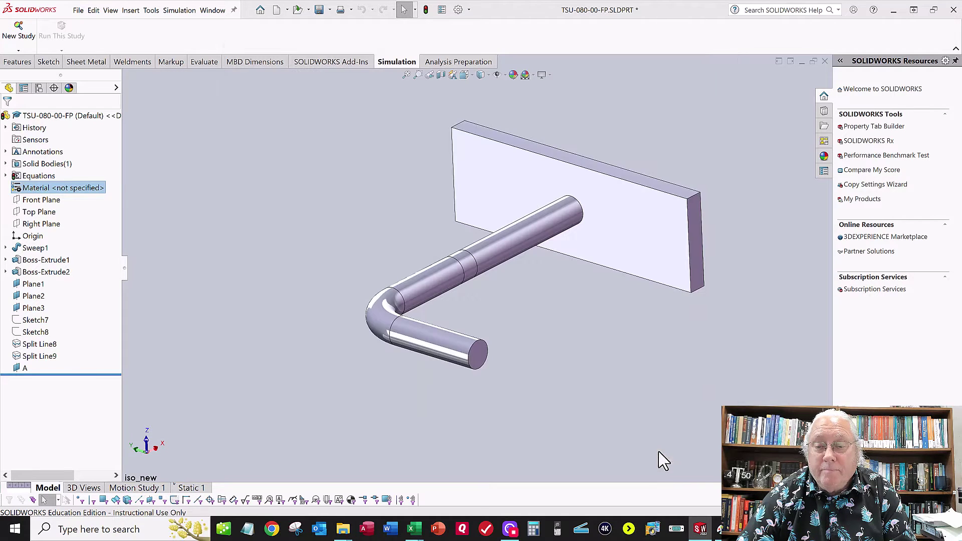
{"action": "left_click", "coordinate": [194, 488]}
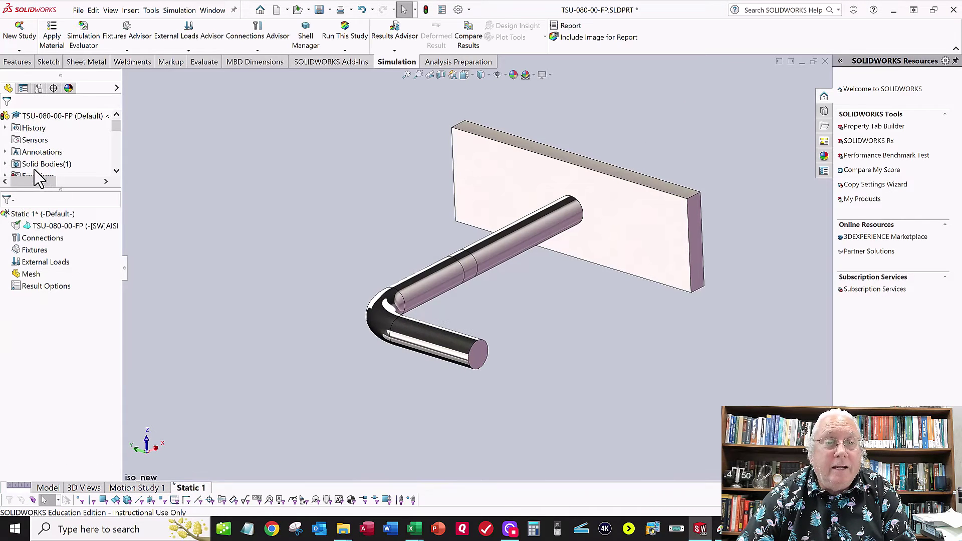
- Apply AISI 1020 steel to the part within the Static 1 study
{"action": "left_click", "coordinate": [56, 39]}
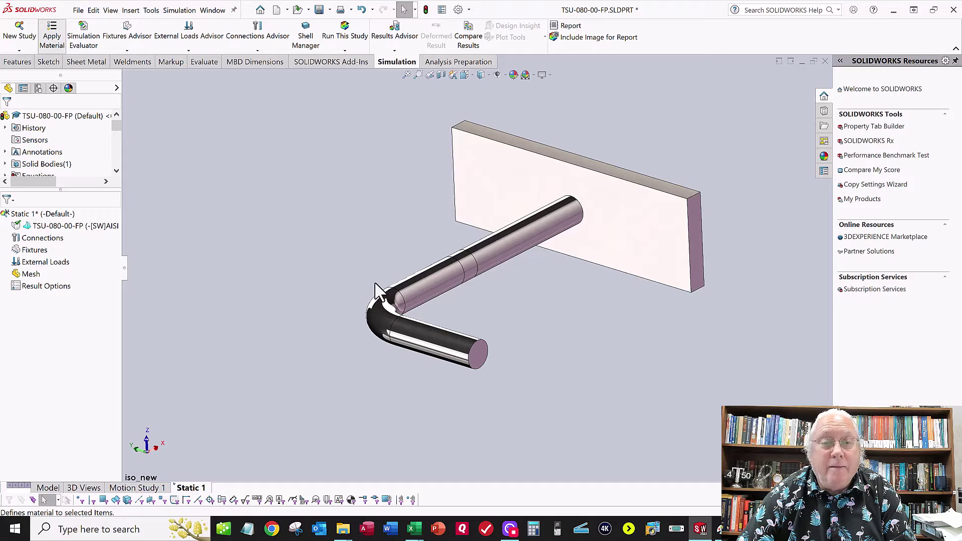
{"action": "left_click", "coordinate": [52, 45]}
{"action": "left_click", "coordinate": [399, 411]}
{"action": "left_click", "coordinate": [441, 412]}
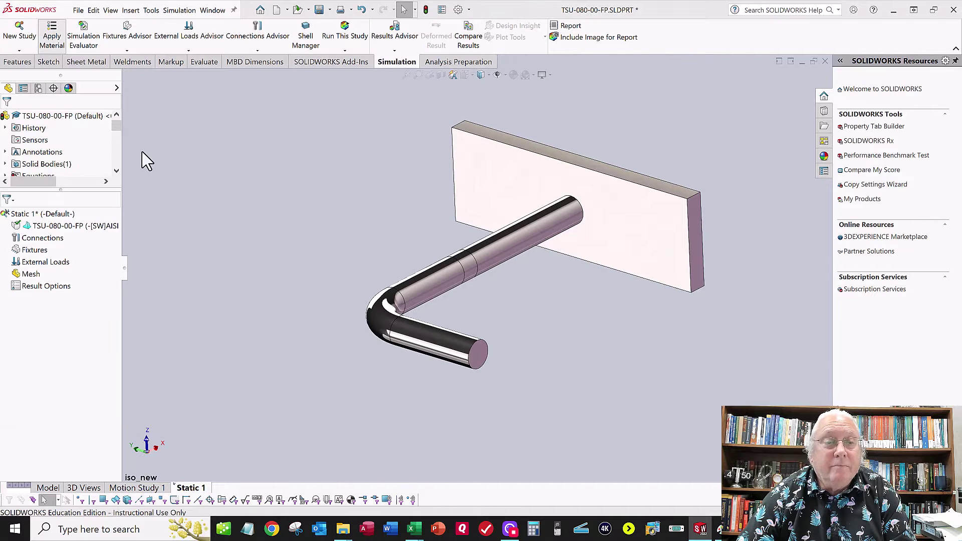
- Add a Fixed Geometry fixture to the large back face of the rectangular plate
{"action": "left_click", "coordinate": [131, 52]}
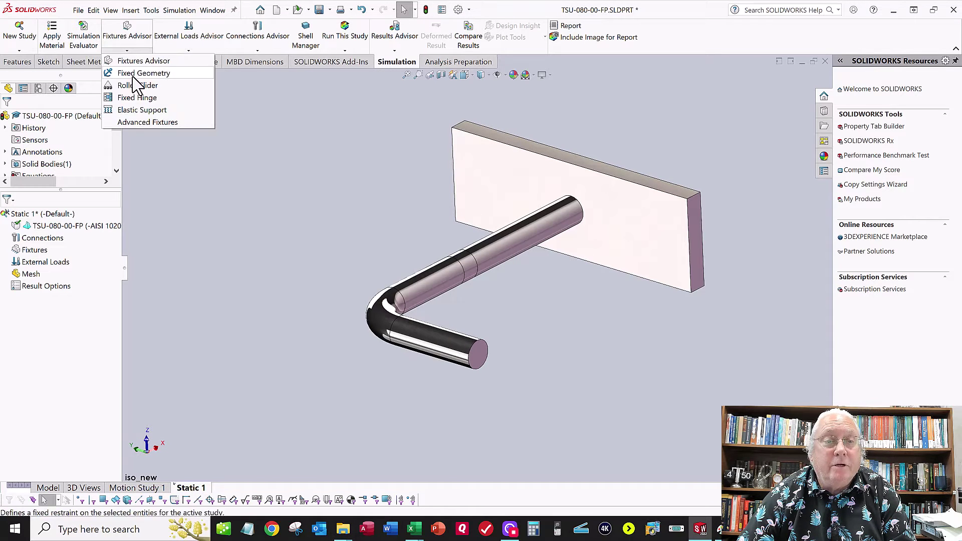
{"action": "left_click", "coordinate": [501, 293]}
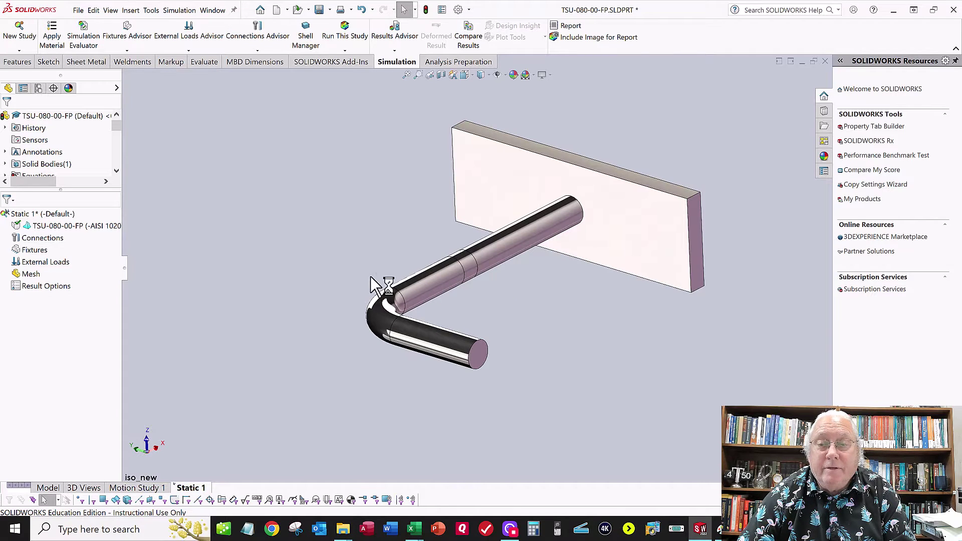
{"action": "middle_click_drag", "start_coordinate": [423, 272], "coordinate": [453, 296]}
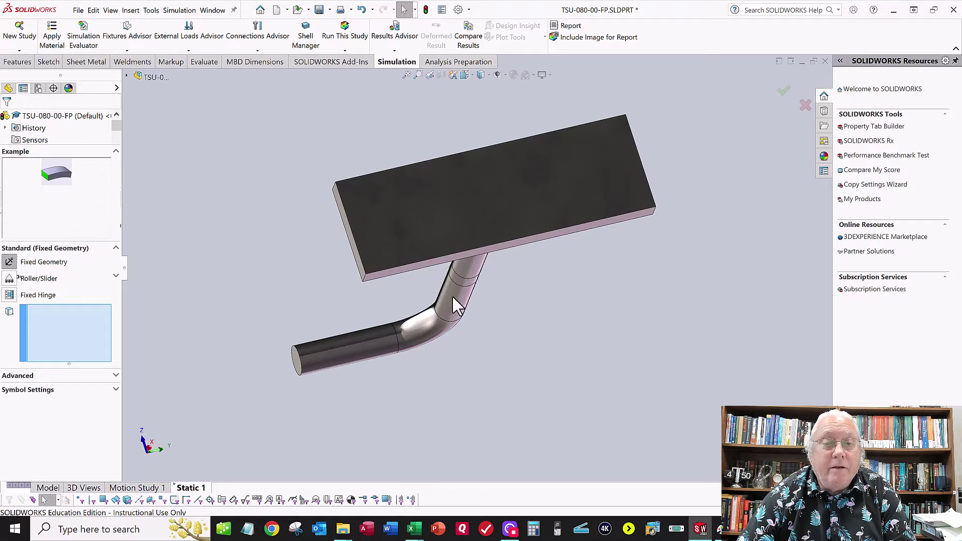
{"action": "left_click", "coordinate": [452, 296]}
{"action": "left_click", "coordinate": [475, 208]}
{"action": "middle_click_drag", "start_coordinate": [420, 252], "coordinate": [506, 231]}
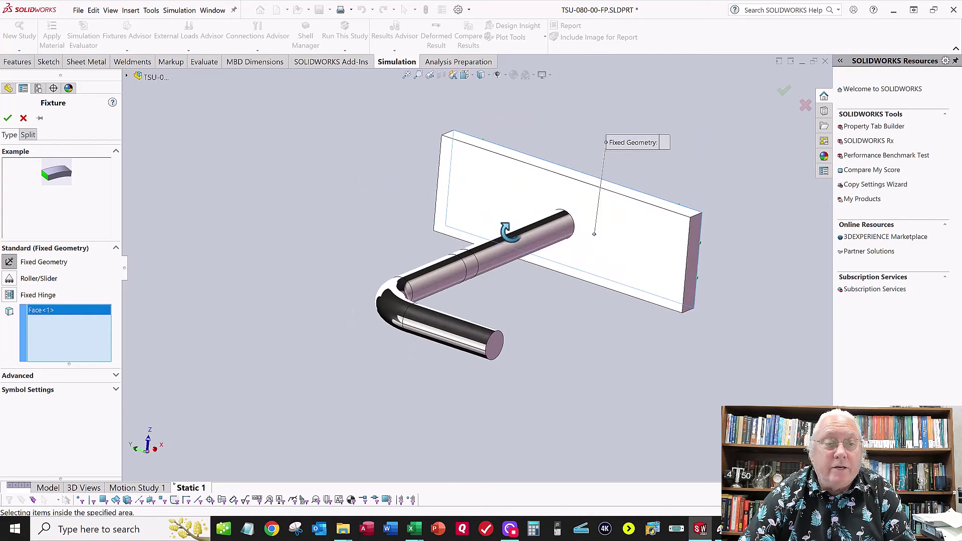
{"action": "left_click", "coordinate": [8, 118]}
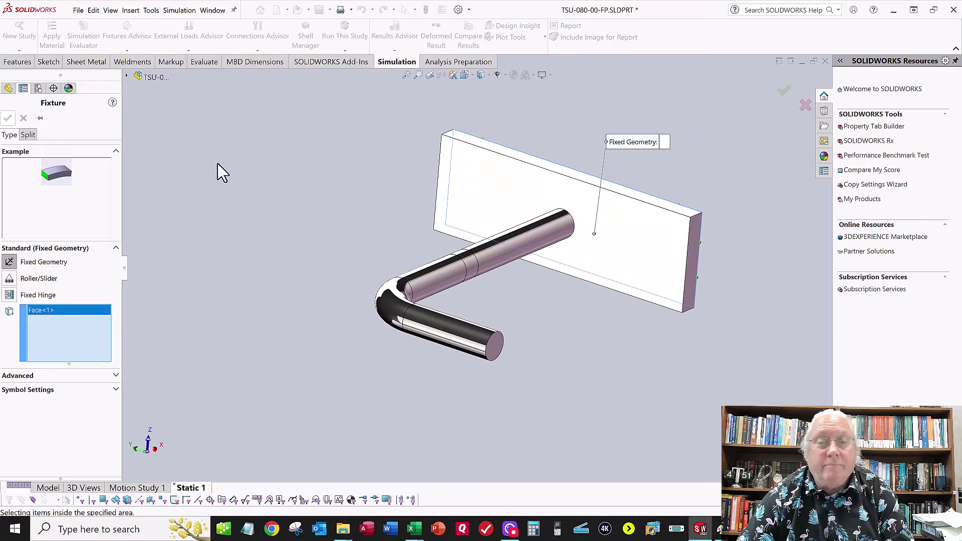
- Start a Force load and select the circular end face of the rod's short leg as the loaded face
{"action": "key", "text": "space"}
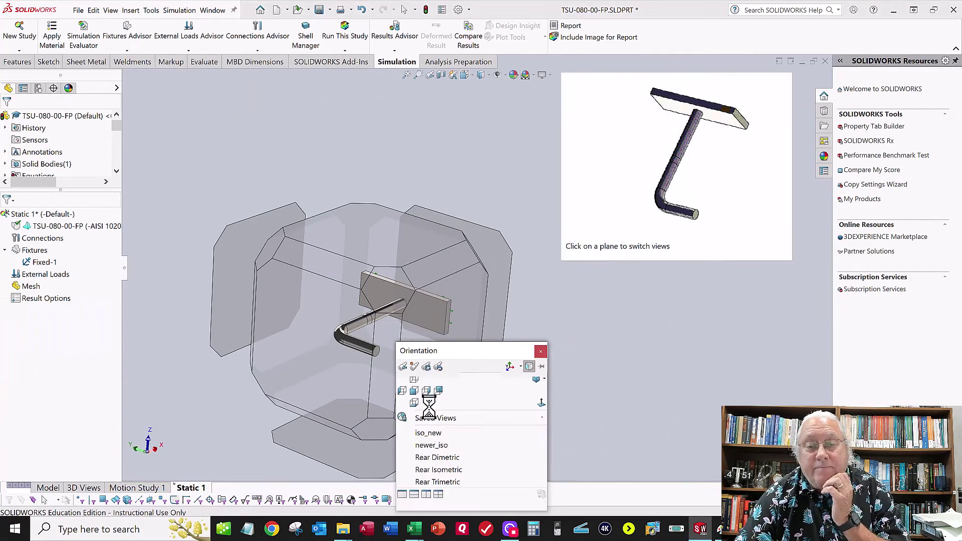
{"action": "left_click", "coordinate": [429, 433]}
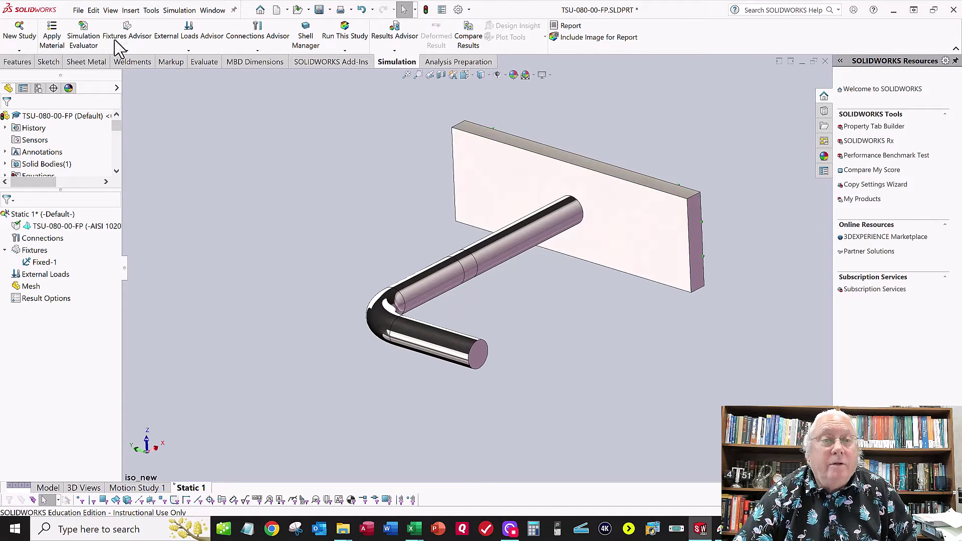
{"action": "left_click", "coordinate": [189, 51]}
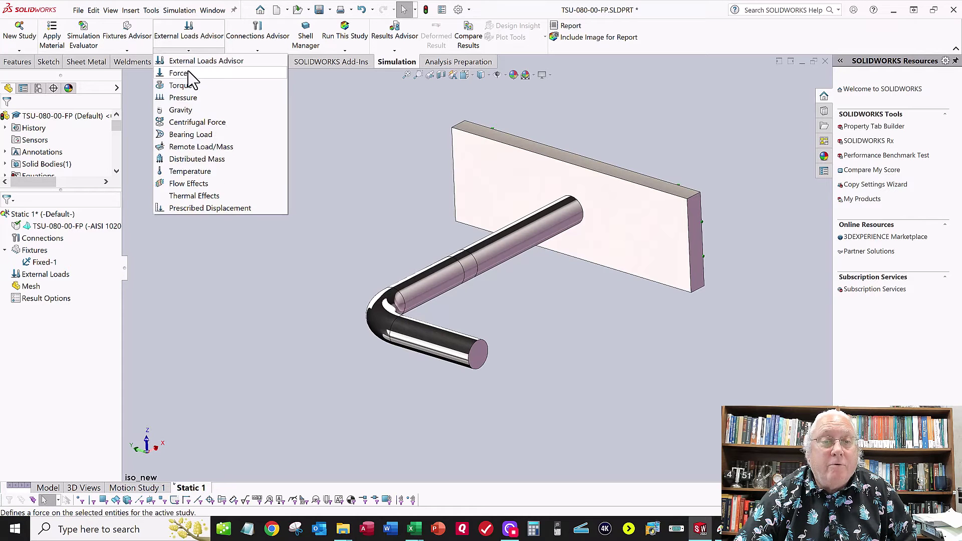
{"action": "left_click", "coordinate": [190, 76]}
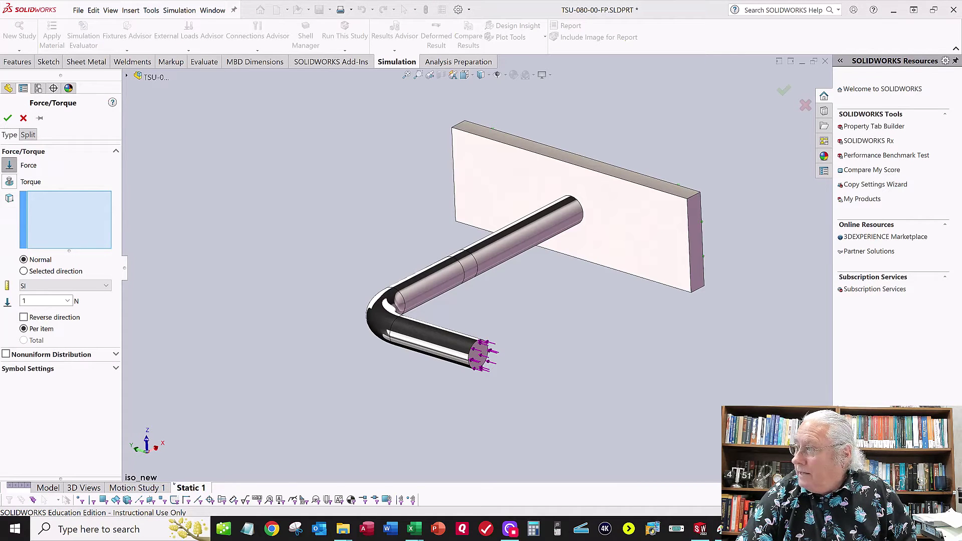
{"action": "left_click", "coordinate": [705, 286]}
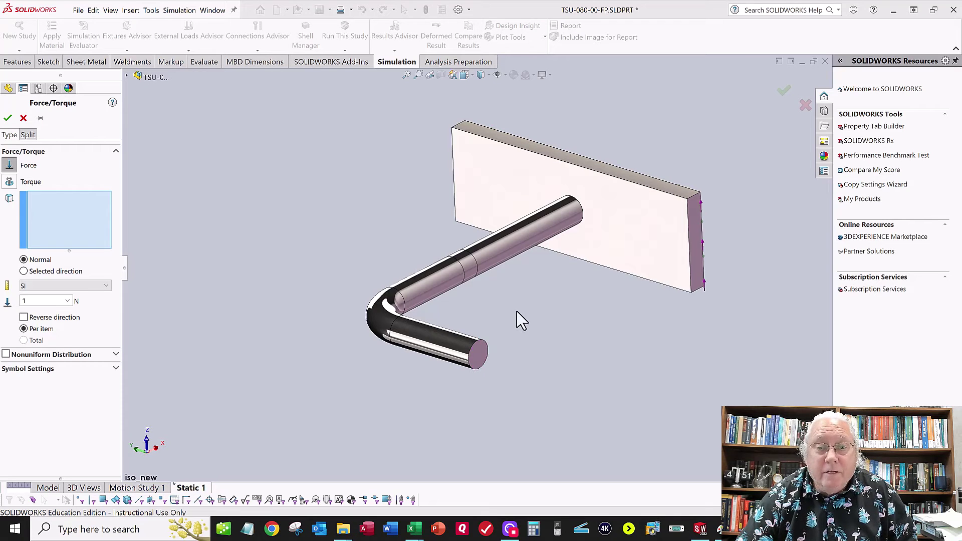
{"action": "left_click", "coordinate": [483, 362]}
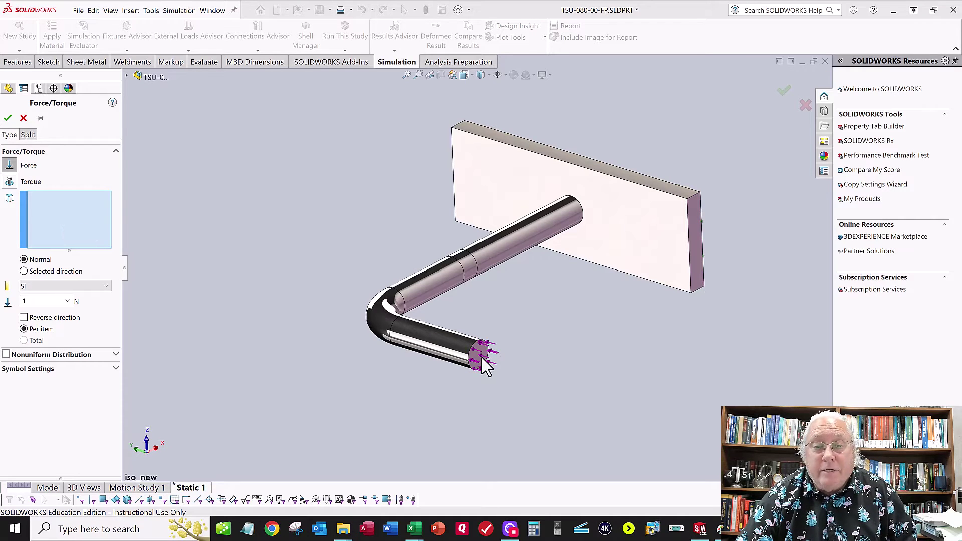
{"action": "left_click", "coordinate": [473, 345]}
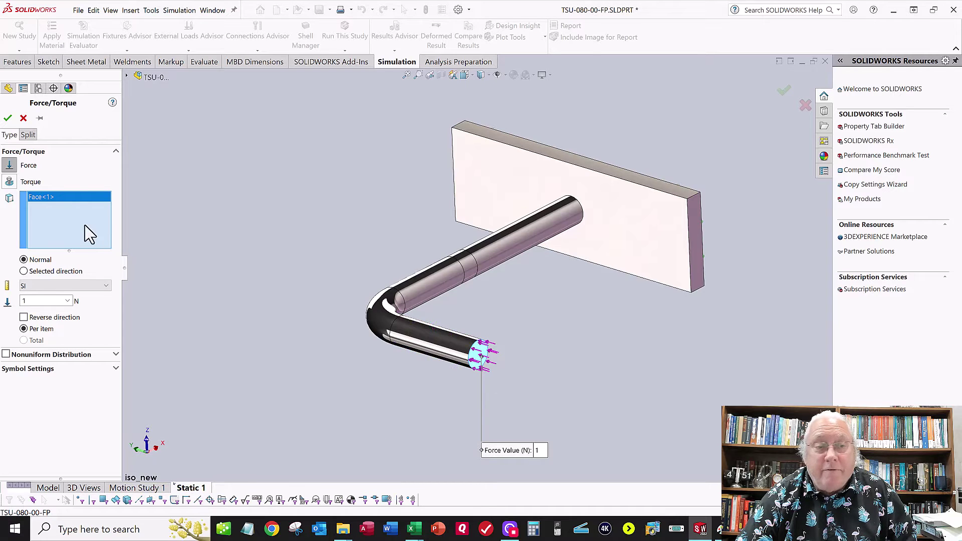
- Define the force by selected direction, using the Right Plane as reference with the component normal to the plane
{"action": "left_click", "coordinate": [39, 272]}
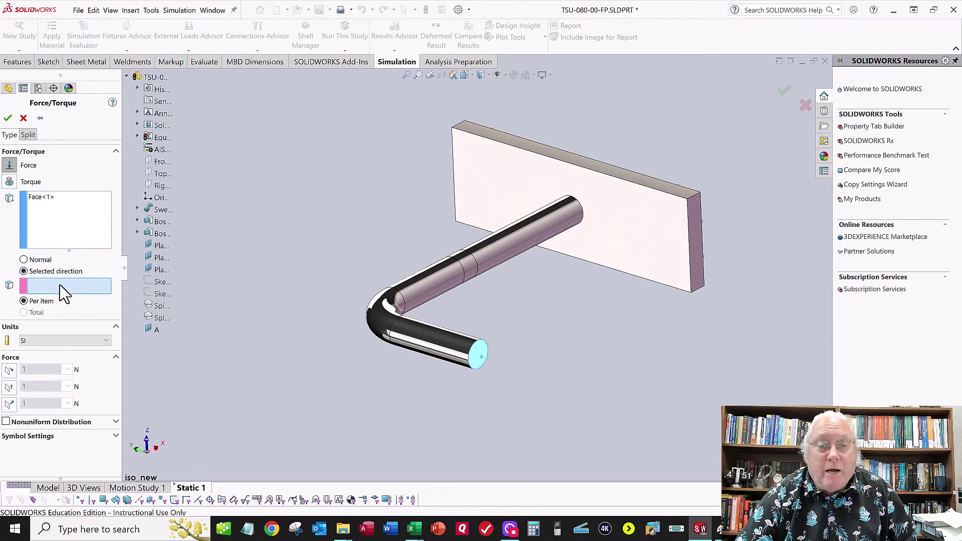
{"action": "left_click", "coordinate": [164, 187]}
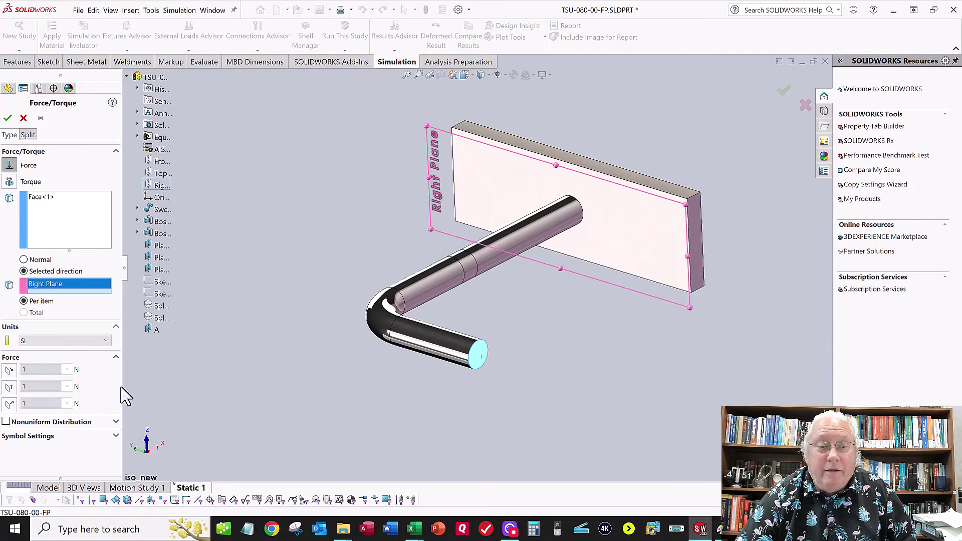
{"action": "left_click", "coordinate": [9, 404]}
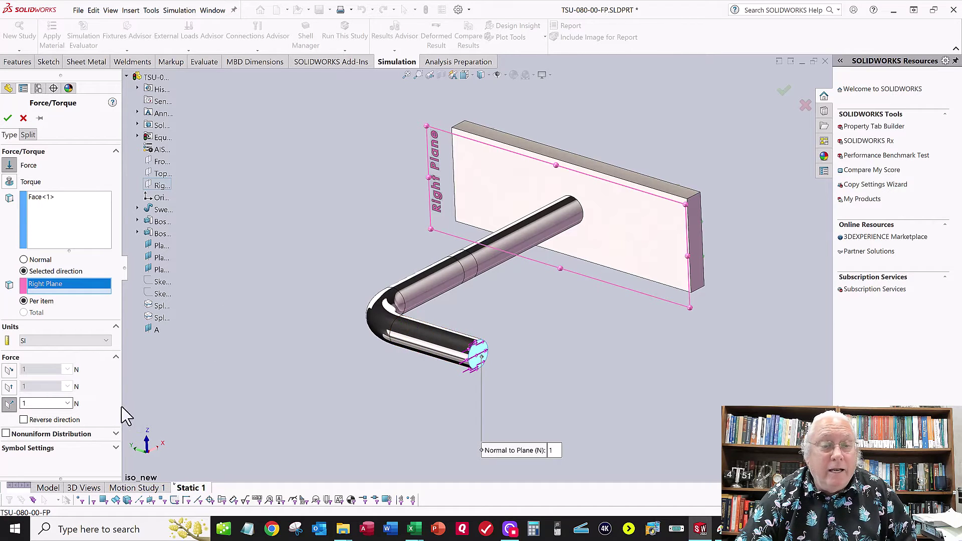
- Set the force normal to the Right Plane to 1500 N and apply the load
{"action": "double_click", "coordinate": [32, 401]}
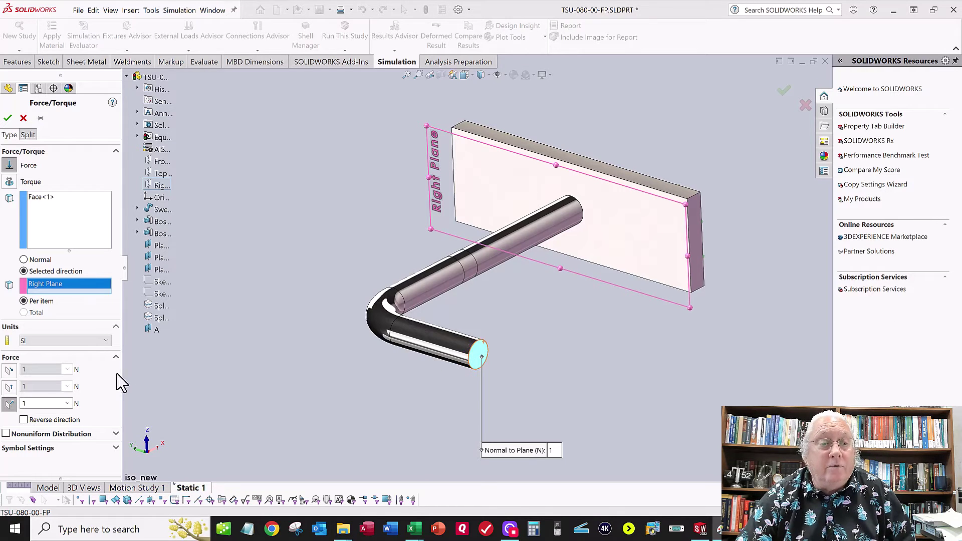
{"action": "double_click", "coordinate": [28, 404]}
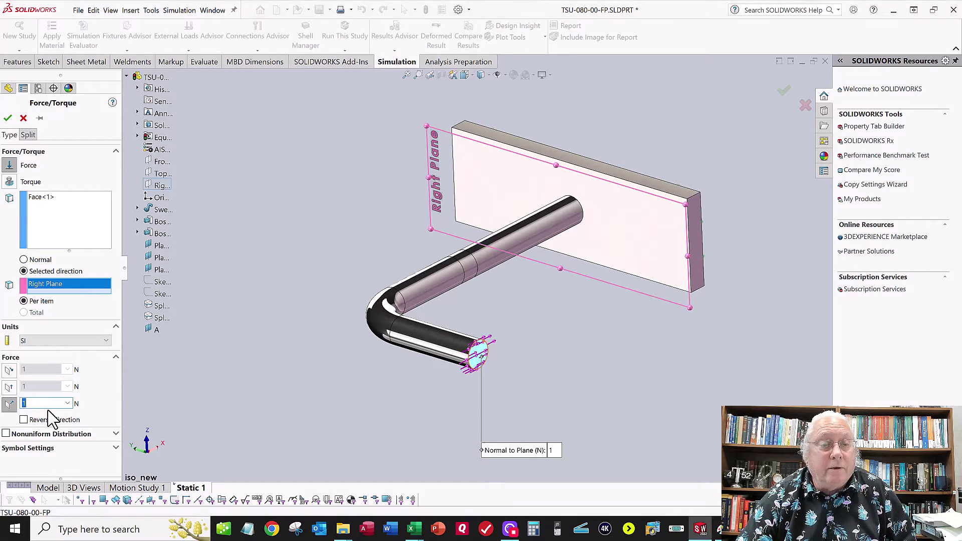
{"action": "type", "text": "1500"}
{"action": "key", "text": "Tab"}
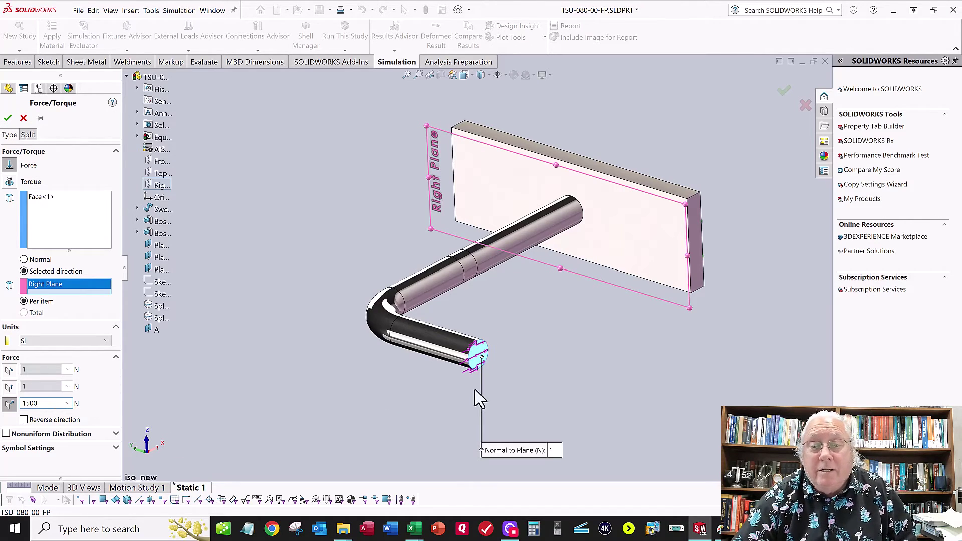
{"action": "scroll", "coordinate": [482, 397], "scroll_direction": "up", "scroll_amount": 3}
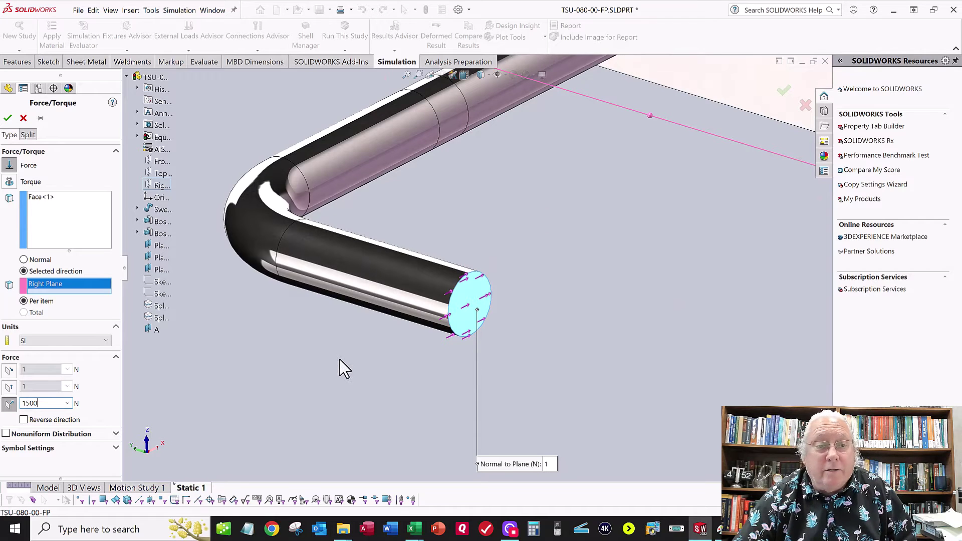
{"action": "scroll", "coordinate": [340, 369], "scroll_direction": "down", "scroll_amount": 2}
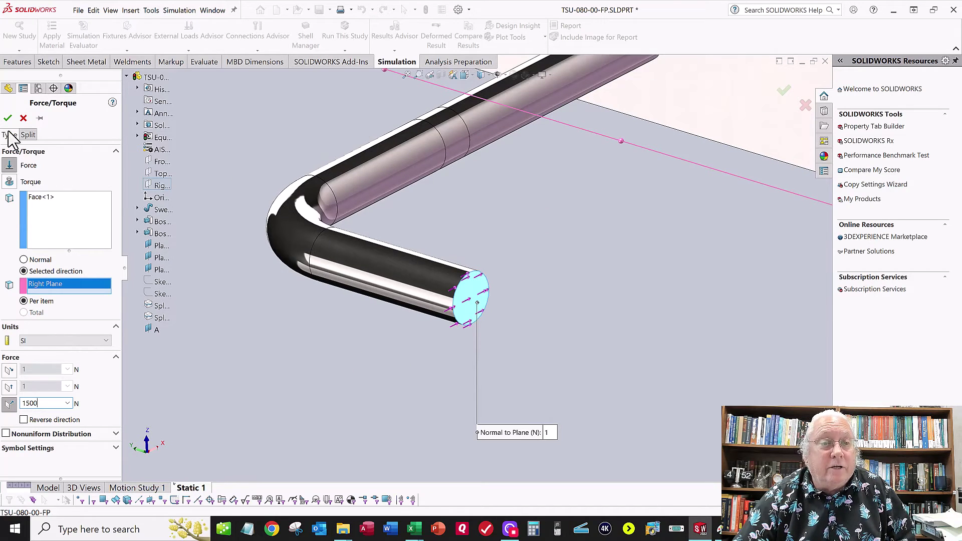
{"action": "key", "text": "Return"}
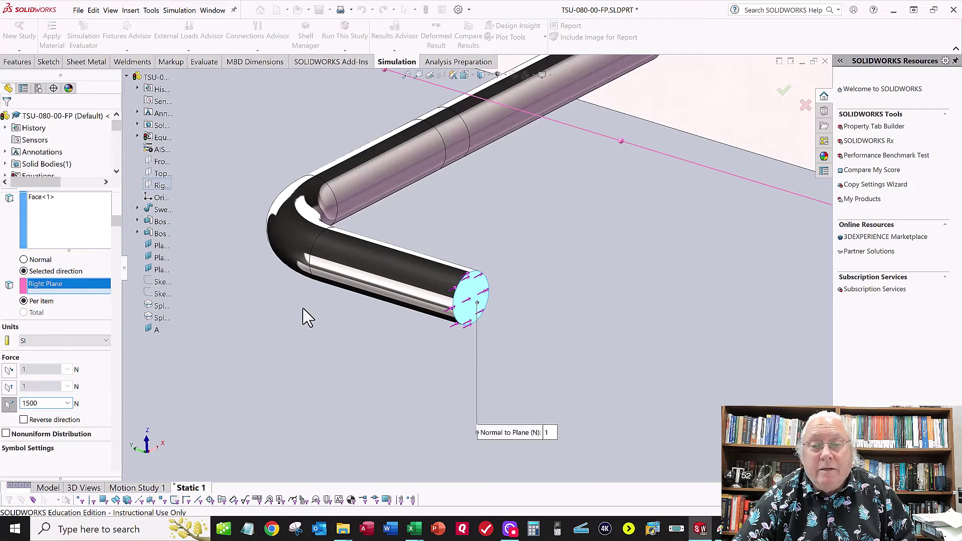
- Start a Torque load on the narrow split band of the long rod, using the adjacent cylindrical rod face as its axis
{"action": "middle_click_drag", "start_coordinate": [445, 124], "coordinate": [516, 133]}
{"action": "scroll", "coordinate": [521, 133], "scroll_direction": "down", "scroll_amount": 2}
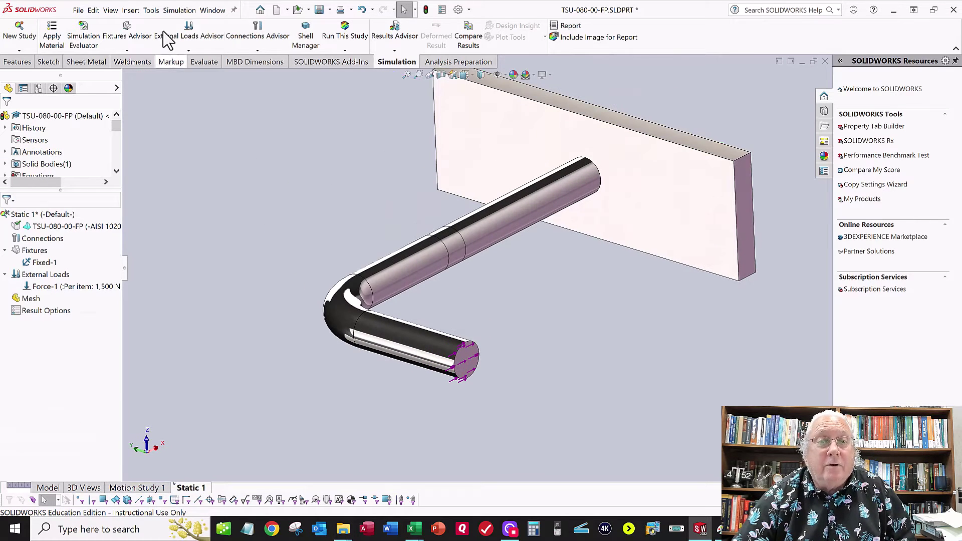
{"action": "left_click", "coordinate": [188, 51]}
{"action": "key", "text": "Escape"}
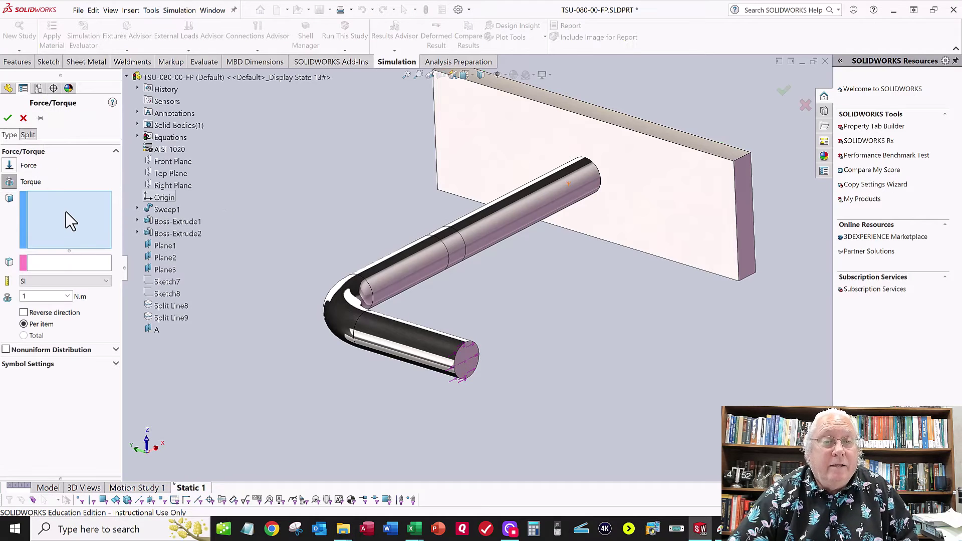
{"action": "left_click", "coordinate": [460, 253]}
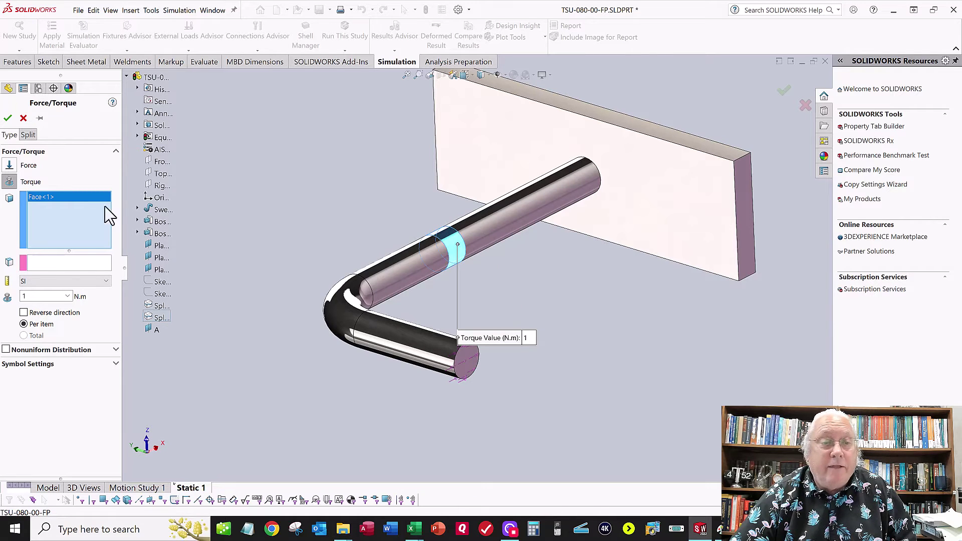
{"action": "left_click", "coordinate": [62, 270]}
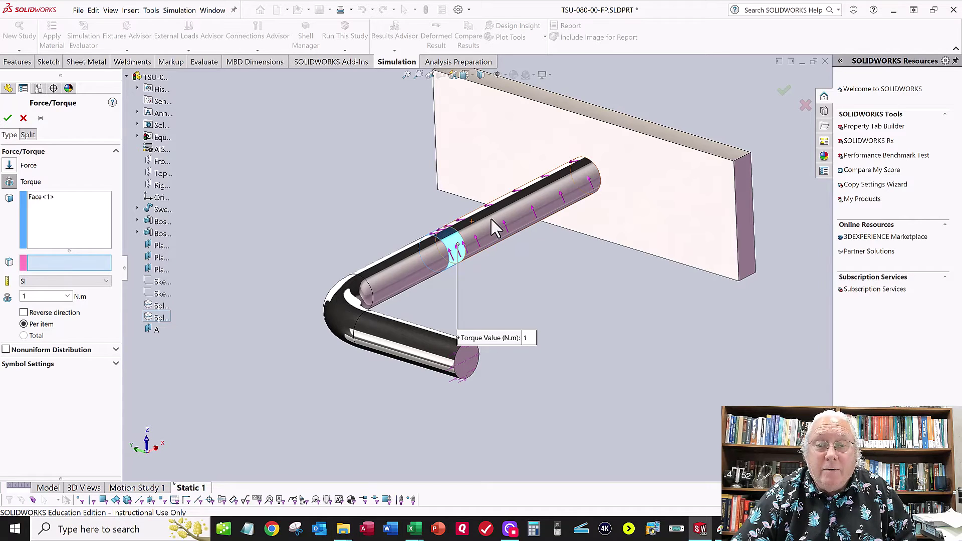
{"action": "left_click", "coordinate": [486, 251]}
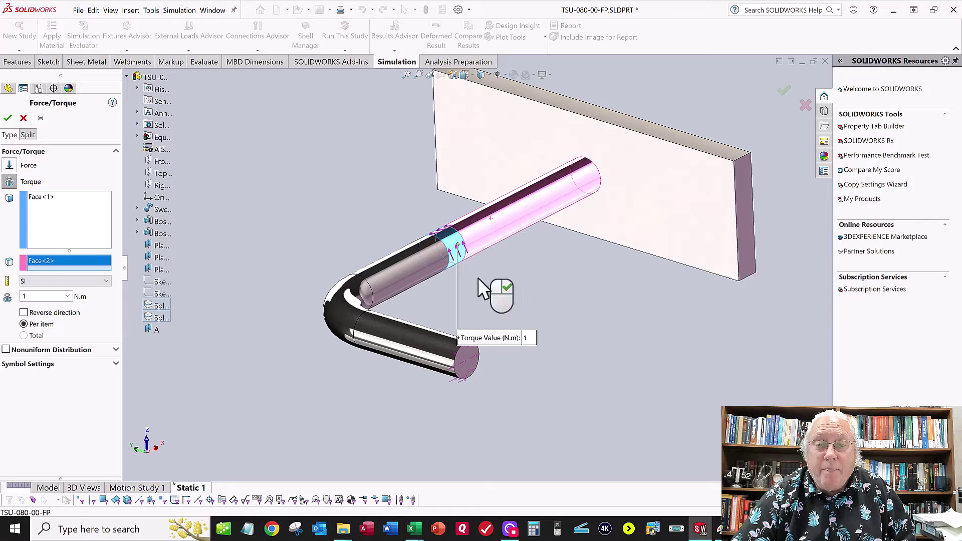
{"action": "scroll", "coordinate": [436, 243], "scroll_direction": "down", "scroll_amount": 2}
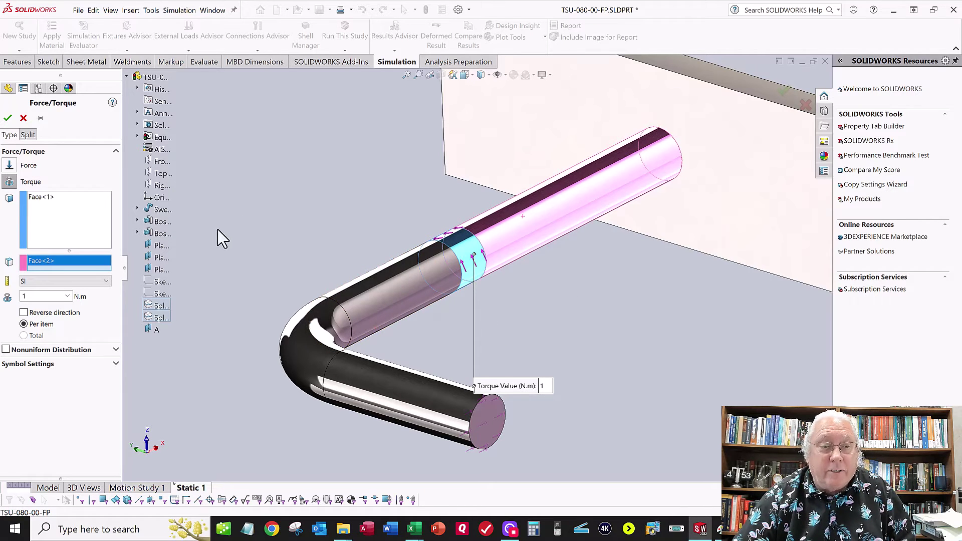
- Check the given torque in the TSU-080-XX-FP.png table in Paint, set the torque to 100 N·m in SOLIDWORKS and apply it
{"action": "left_click", "coordinate": [42, 296]}
{"action": "type", "text": "1"}
{"action": "double_click", "coordinate": [39, 296]}
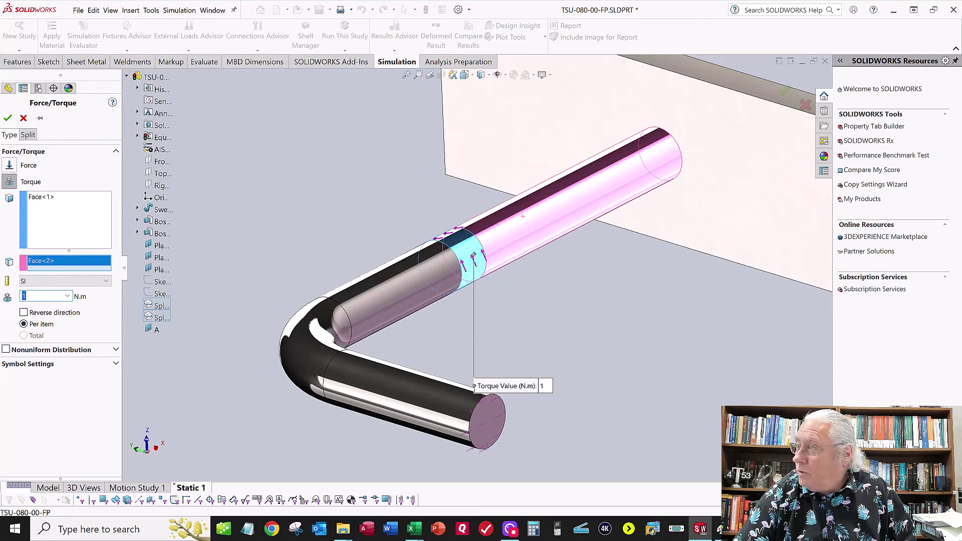
{"action": "key", "text": "alt+Tab"}
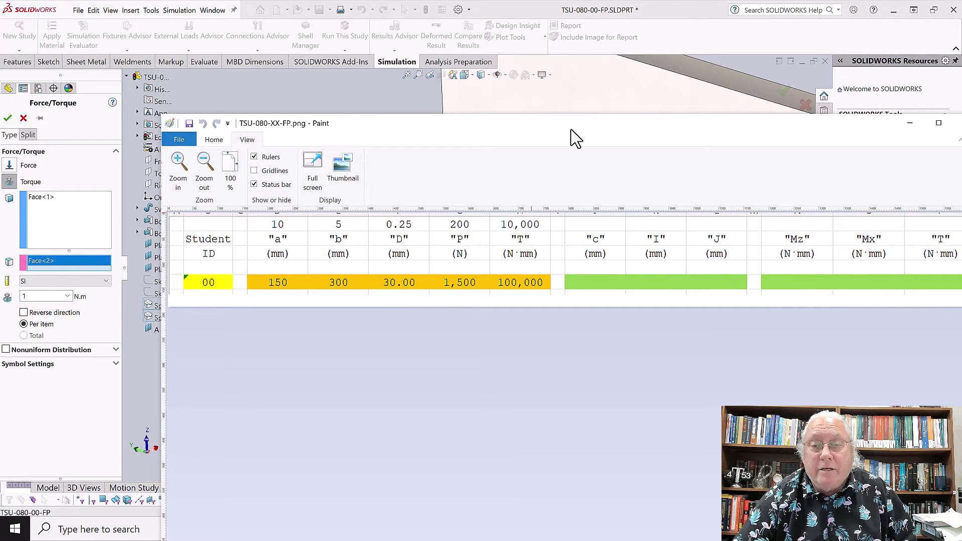
{"action": "key", "text": "super+Down"}
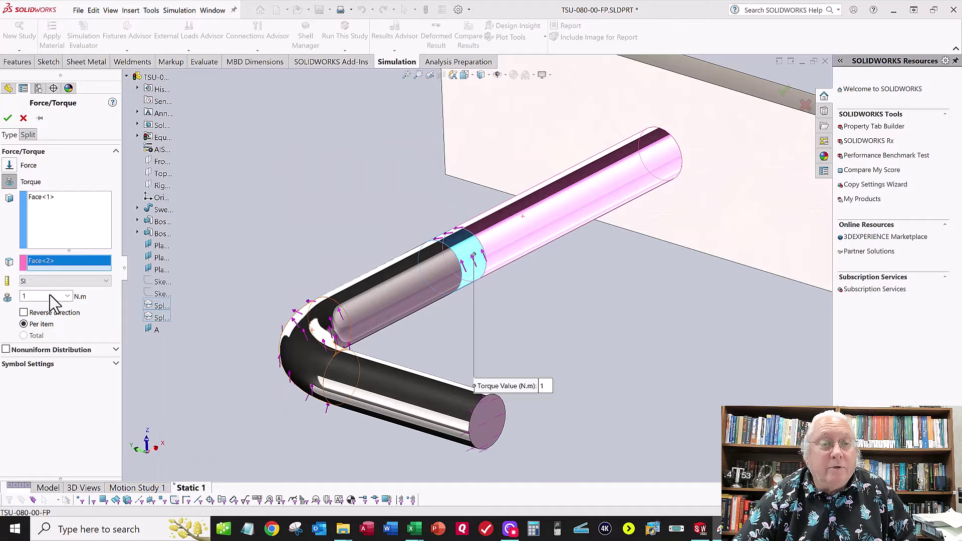
{"action": "double_click", "coordinate": [47, 297]}
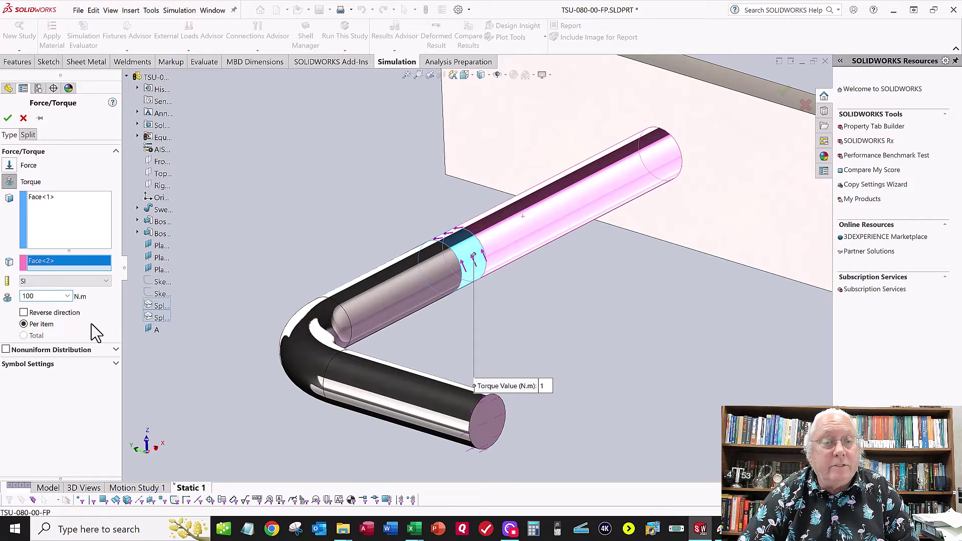
{"action": "left_click", "coordinate": [7, 119]}
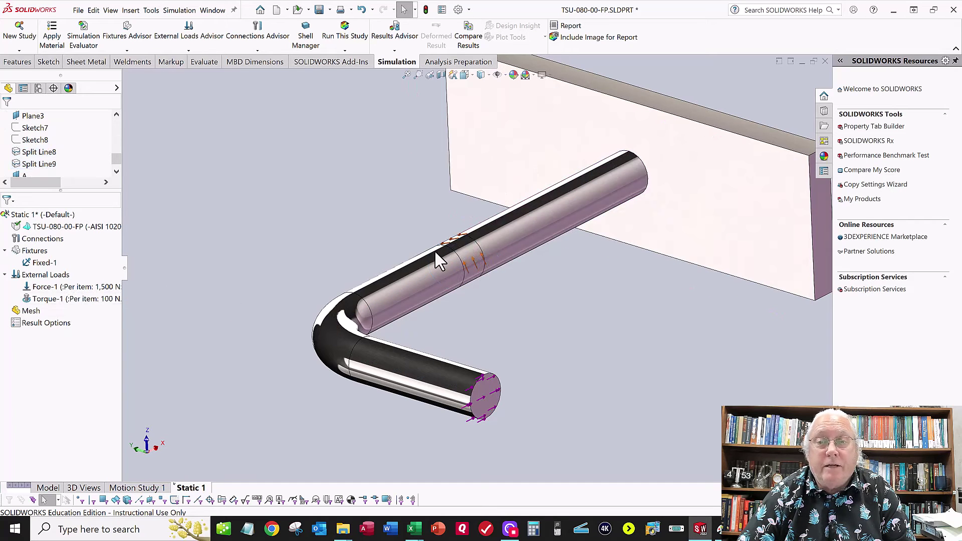
- Create a mesh of the whole part with the mesh density set to the finest level
{"action": "left_click", "coordinate": [345, 51]}
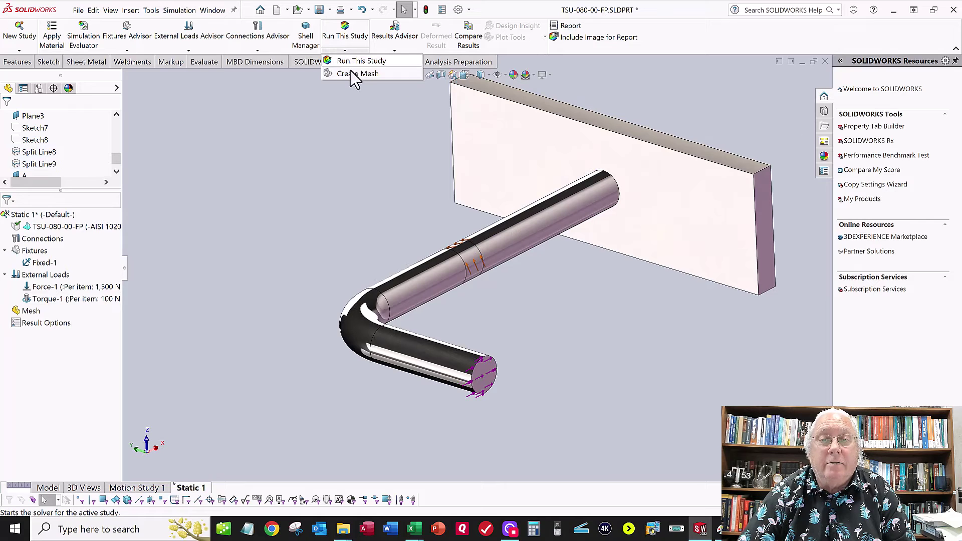
{"action": "left_click", "coordinate": [351, 71]}
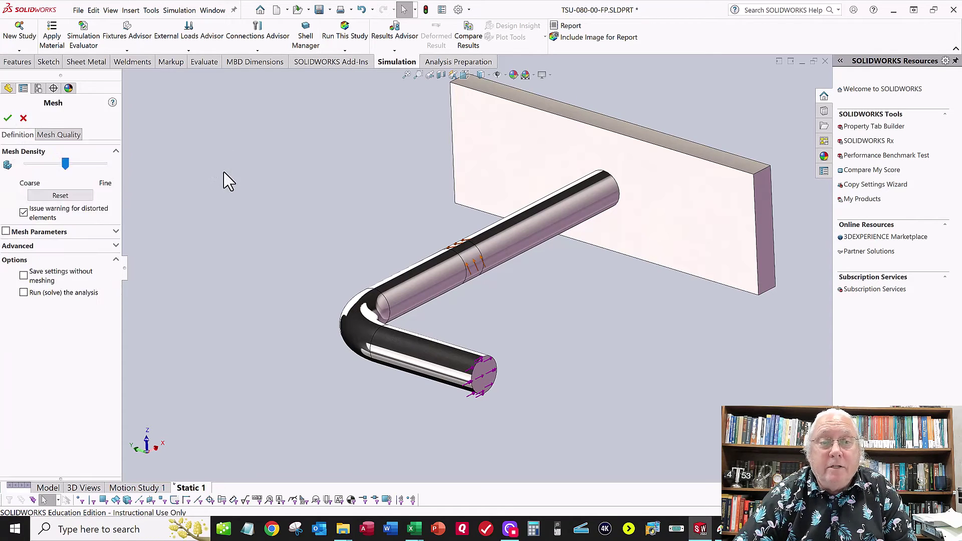
{"action": "left_click_drag", "start_coordinate": [65, 165], "coordinate": [115, 168]}
{"action": "left_click", "coordinate": [8, 119]}
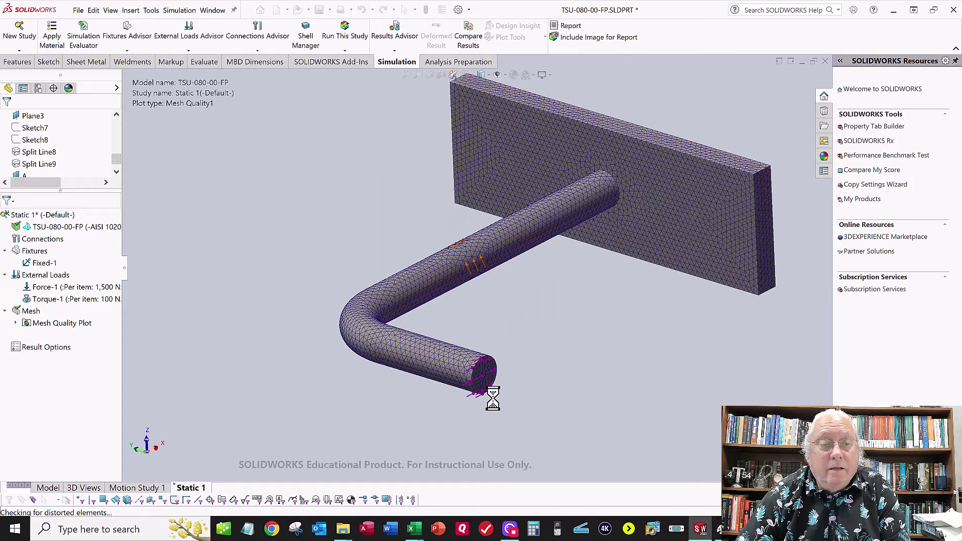
- Inspect the mesh on the rod end and run the Static 1 study
{"action": "scroll", "coordinate": [481, 394], "scroll_direction": "down", "scroll_amount": 5}
{"action": "scroll", "coordinate": [471, 381], "scroll_direction": "down", "scroll_amount": 4}
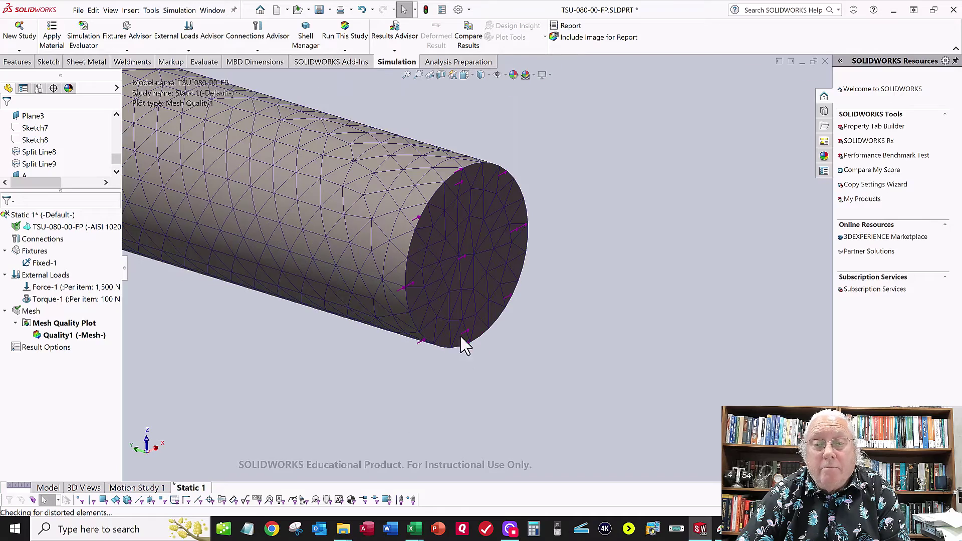
{"action": "scroll", "coordinate": [550, 326], "scroll_direction": "up", "scroll_amount": 10}
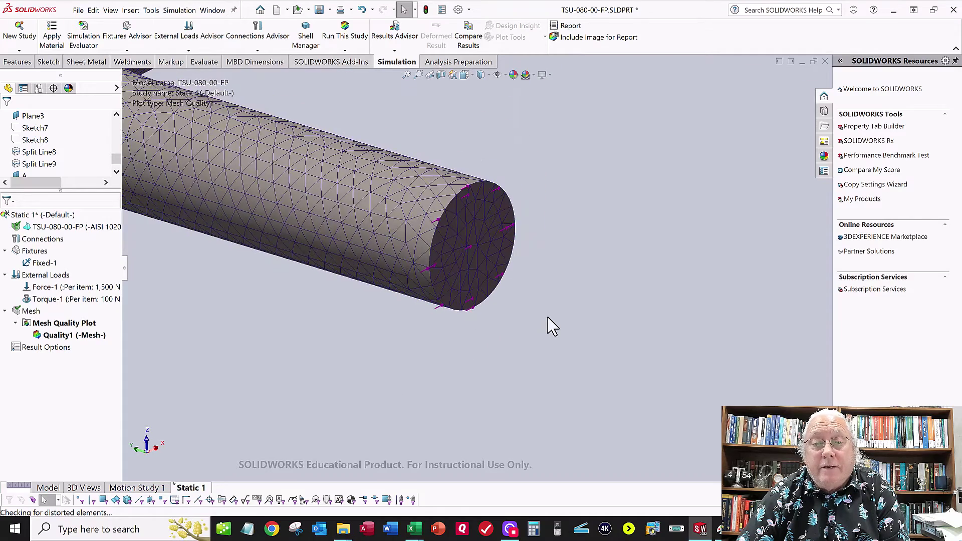
{"action": "scroll", "coordinate": [549, 261], "scroll_direction": "up", "scroll_amount": 3}
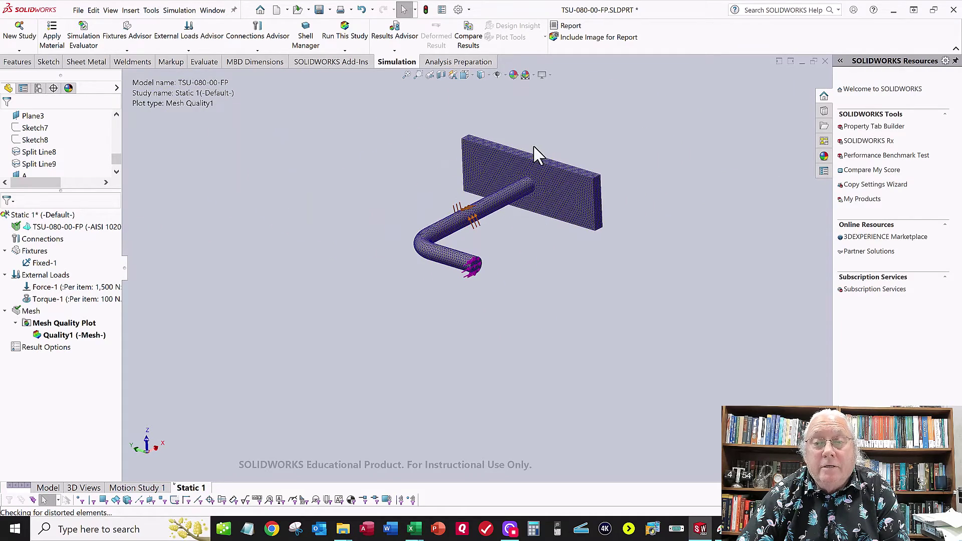
{"action": "scroll", "coordinate": [535, 154], "scroll_direction": "down", "scroll_amount": 3}
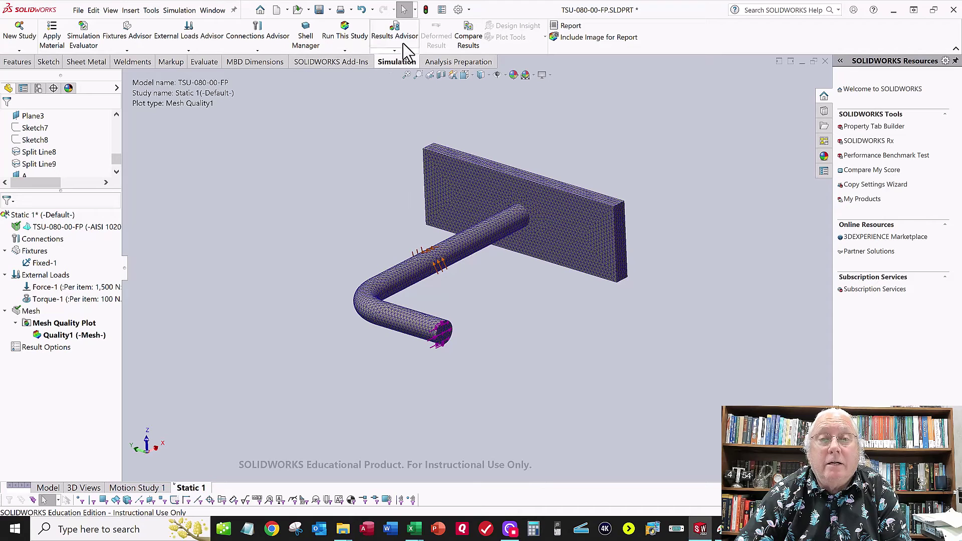
{"action": "left_click", "coordinate": [343, 39]}
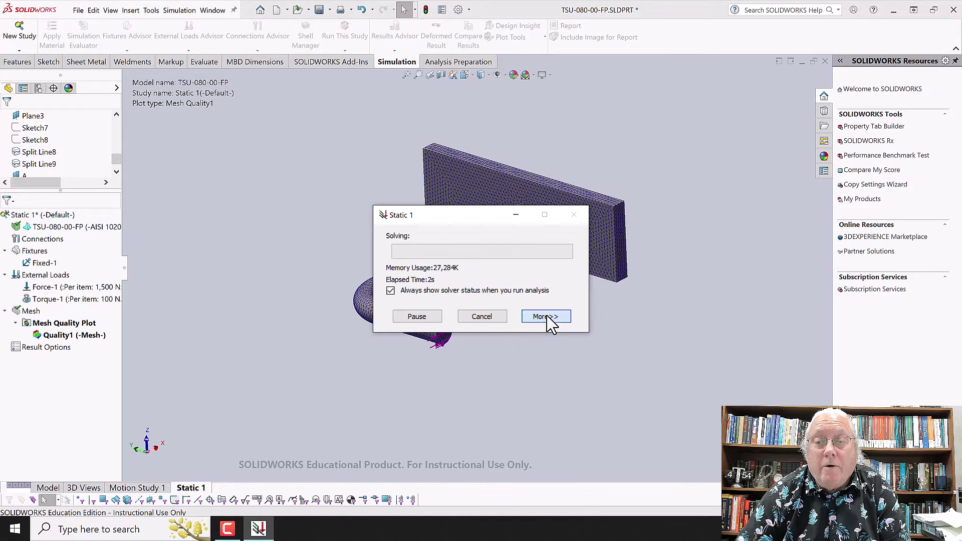
- Expand the solver window's details while the study is solving and move the window clear of the model
{"action": "left_click", "coordinate": [548, 317]}
{"action": "left_click_drag", "start_coordinate": [451, 214], "coordinate": [351, 125]}
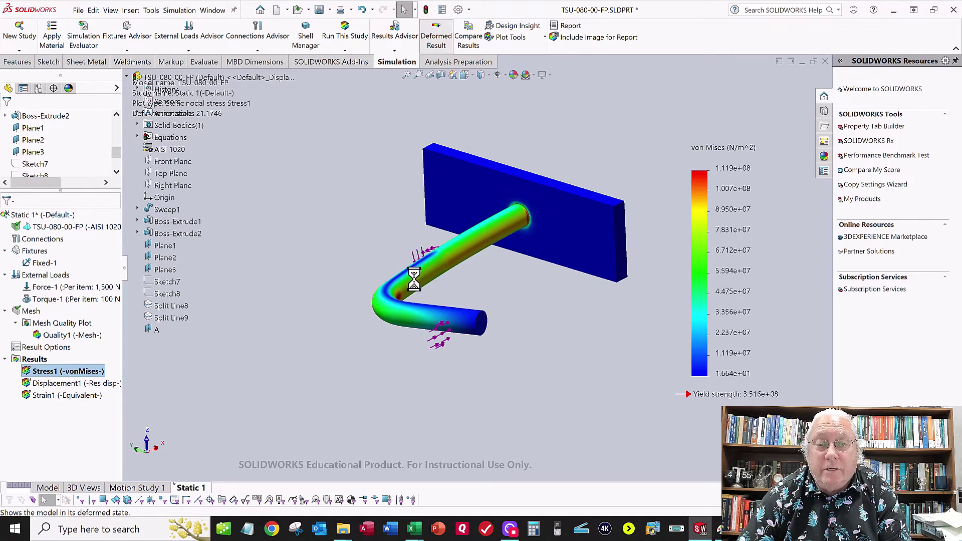
- Examine the von Mises stress plot on the rod and plate from several sides, and return to the saved iso_new view
{"action": "middle_click_drag", "start_coordinate": [439, 276], "coordinate": [388, 270]}
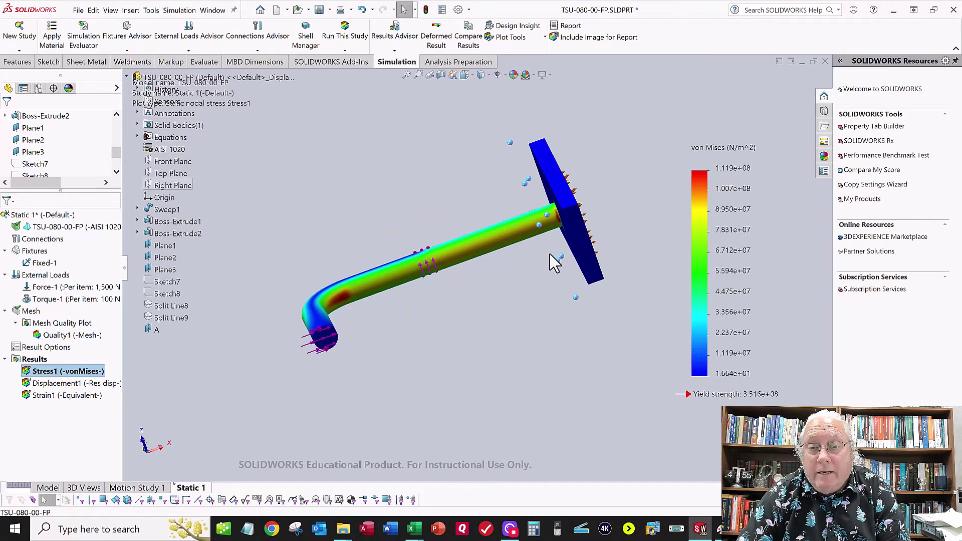
{"action": "middle_click_drag", "start_coordinate": [548, 230], "coordinate": [329, 203]}
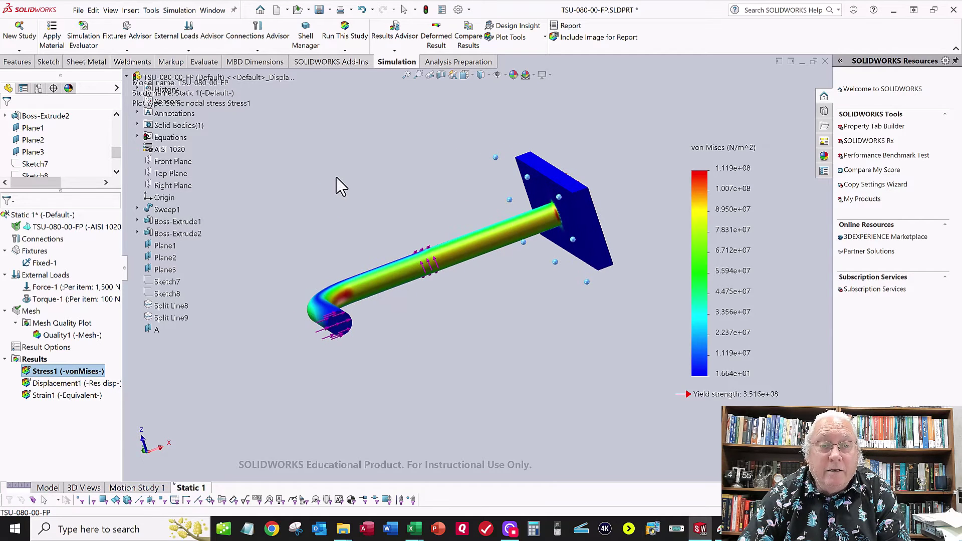
{"action": "scroll", "coordinate": [45, 150], "scroll_direction": "down", "scroll_amount": 1}
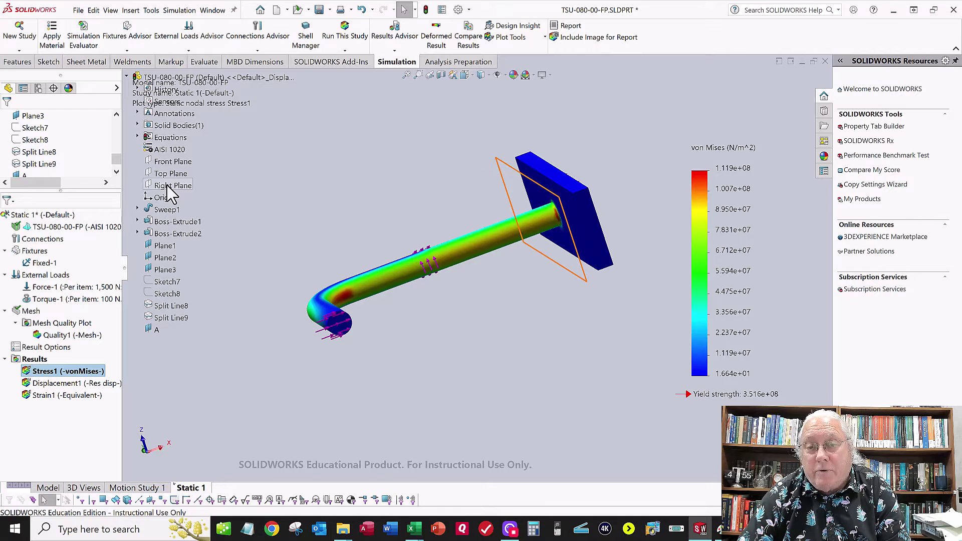
{"action": "mouse_move", "coordinate": [372, 224]}
{"action": "middle_mouse_down"}
{"action": "mouse_move", "coordinate": [500, 211]}
{"action": "mouse_move", "coordinate": [505, 221]}
{"action": "mouse_move", "coordinate": [371, 230]}
{"action": "middle_mouse_up"}
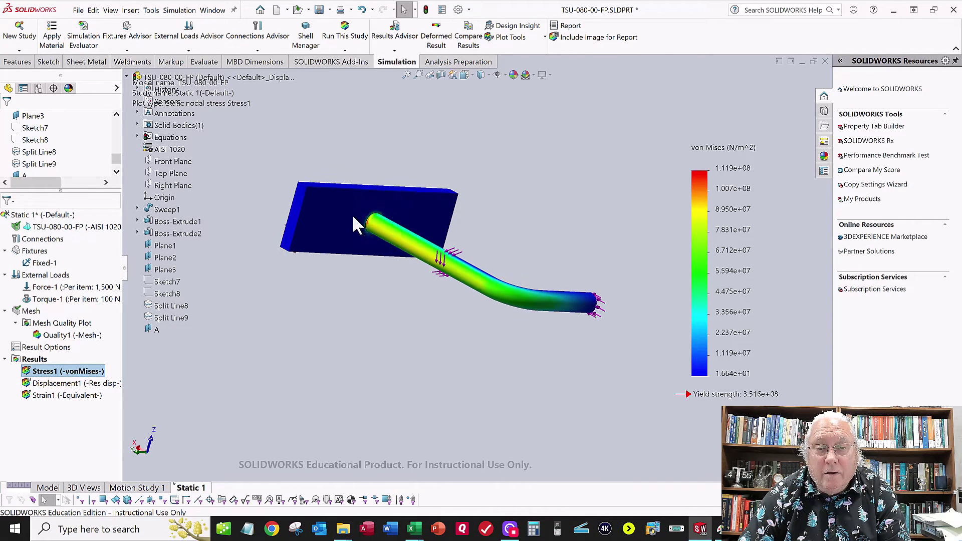
{"action": "scroll", "coordinate": [43, 165], "scroll_direction": "up", "scroll_amount": 1}
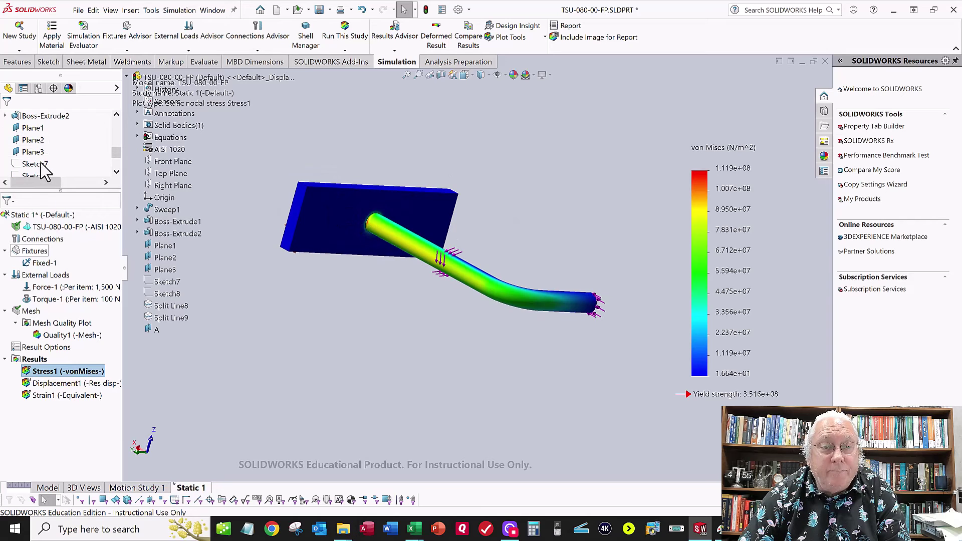
{"action": "middle_click_drag", "start_coordinate": [402, 297], "coordinate": [353, 293]}
{"action": "key", "text": "space"}
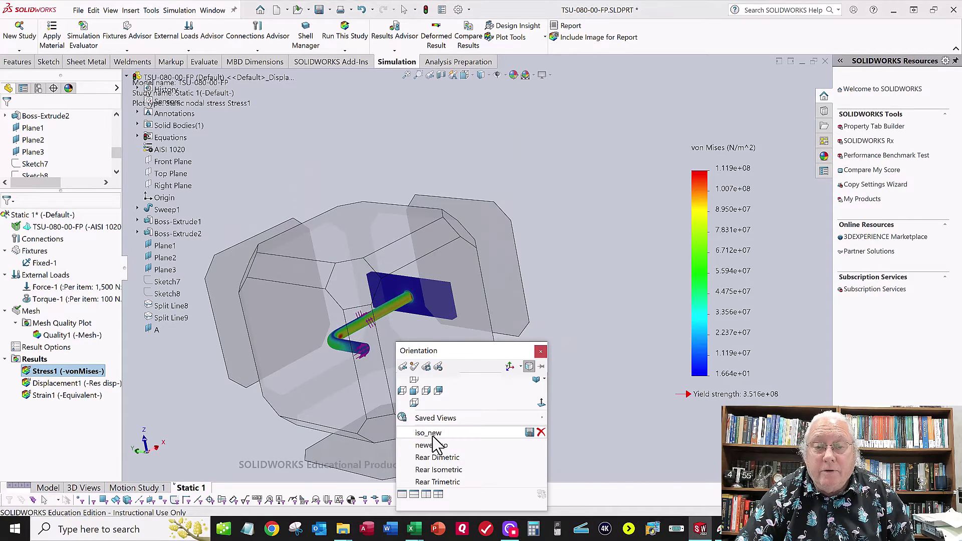
{"action": "left_click", "coordinate": [430, 435]}
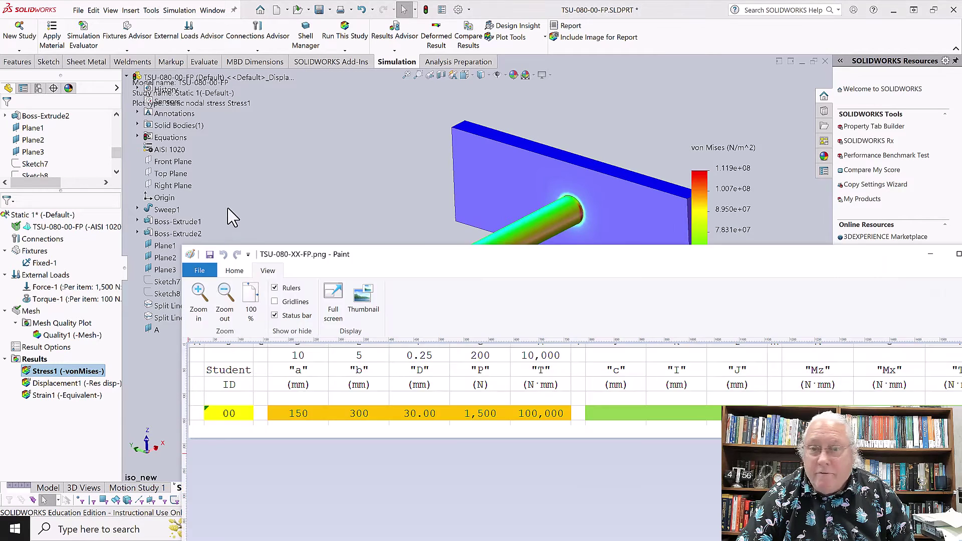
- Review the stress result columns of the TSU-080-XX-FP.png table in Paint and return to SOLIDWORKS
{"action": "left_click_drag", "start_coordinate": [229, 215], "coordinate": [323, 59]}
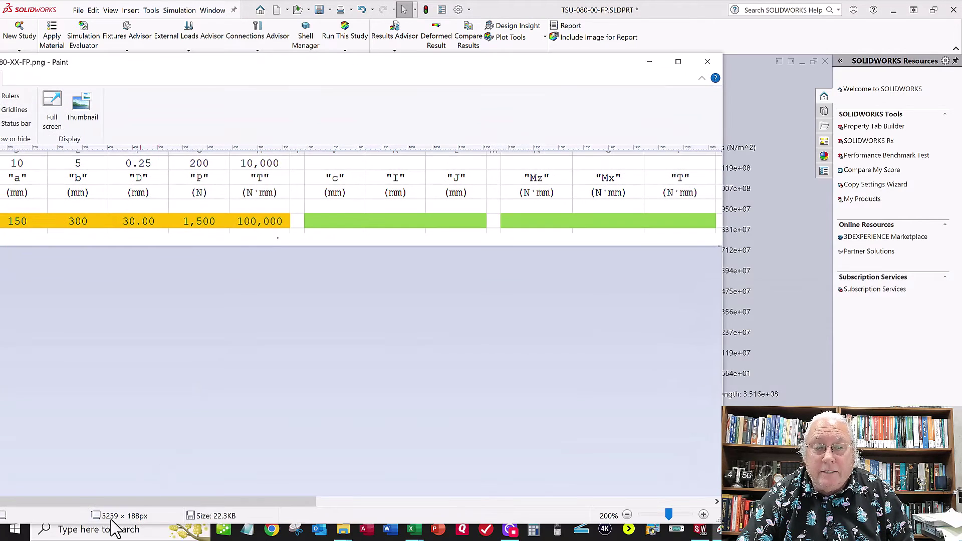
{"action": "mouse_move", "coordinate": [176, 503]}
{"action": "left_mouse_down"}
{"action": "mouse_move", "coordinate": [399, 499]}
{"action": "mouse_move", "coordinate": [603, 468]}
{"action": "left_mouse_up"}
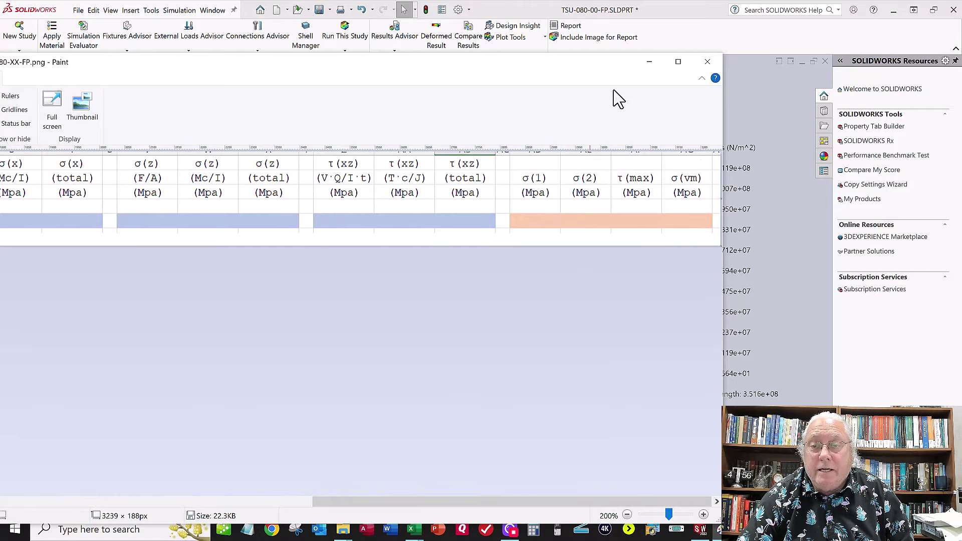
{"action": "key", "text": "alt+Tab"}
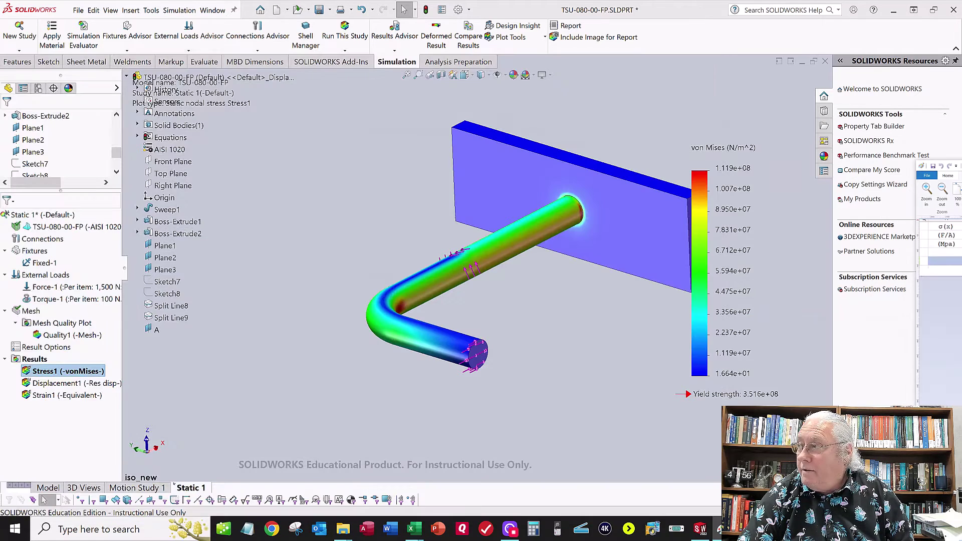
- Define a new stress plot of the SX: X Normal Stress component in N/mm^2 (MPa)
{"action": "right_click", "coordinate": [34, 359]}
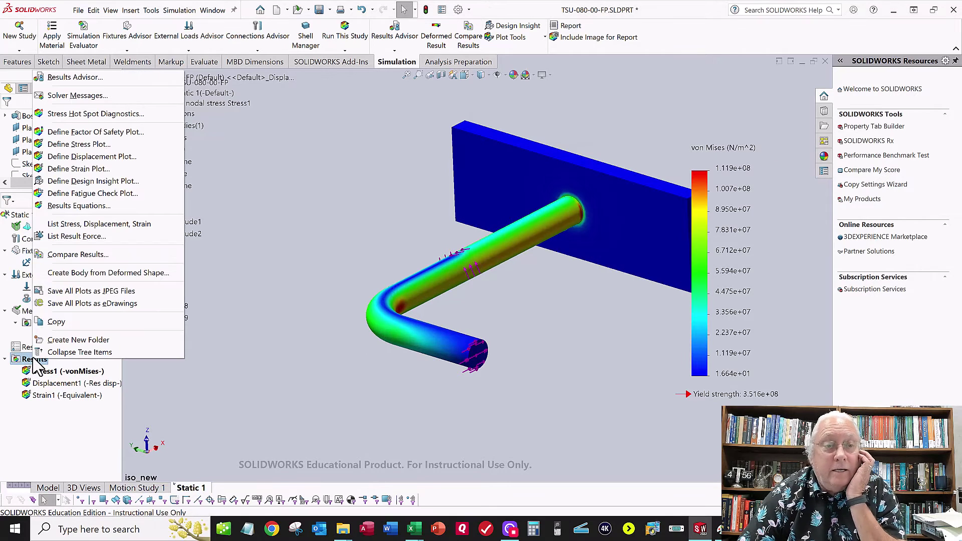
{"action": "left_click", "coordinate": [86, 146]}
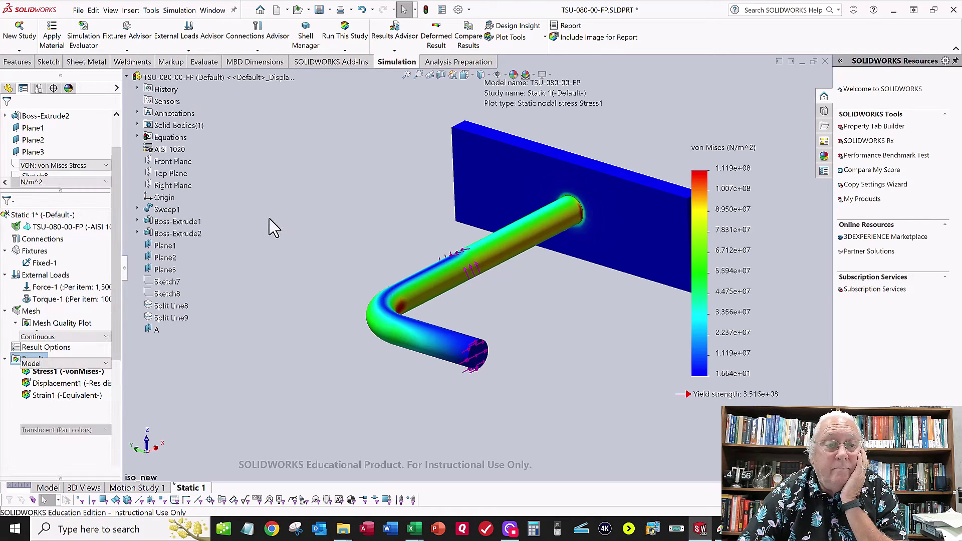
{"action": "left_click", "coordinate": [47, 166]}
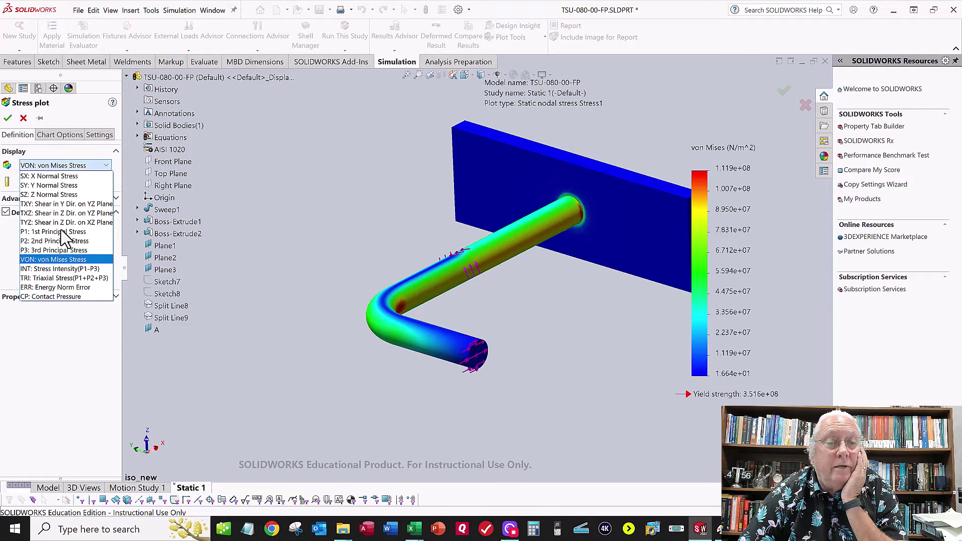
{"action": "left_click", "coordinate": [59, 177]}
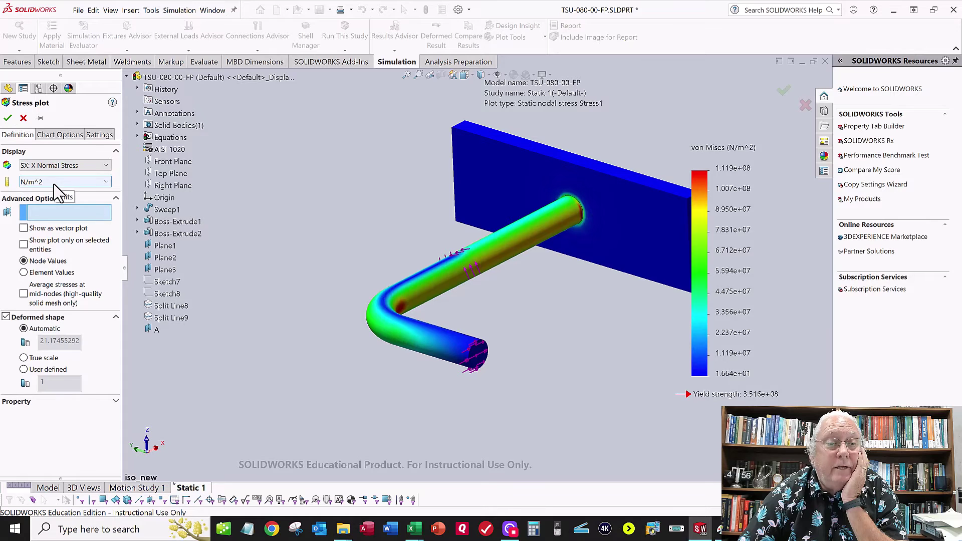
{"action": "left_click", "coordinate": [56, 183]}
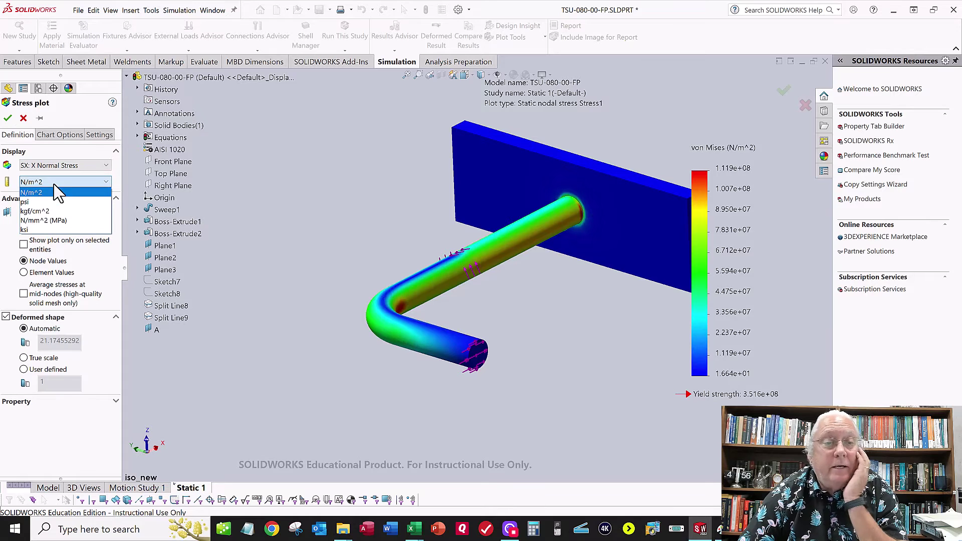
{"action": "left_click", "coordinate": [55, 222]}
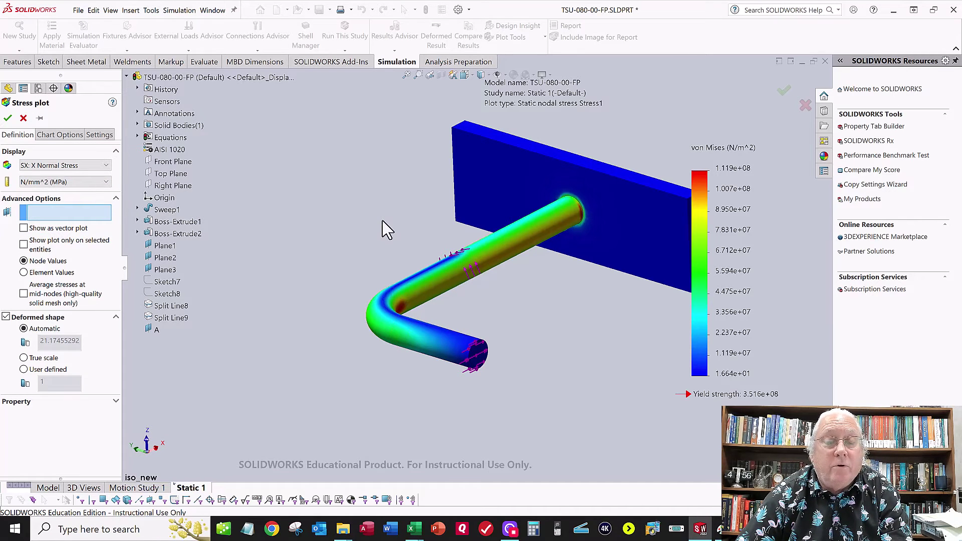
{"action": "left_click", "coordinate": [8, 119]}
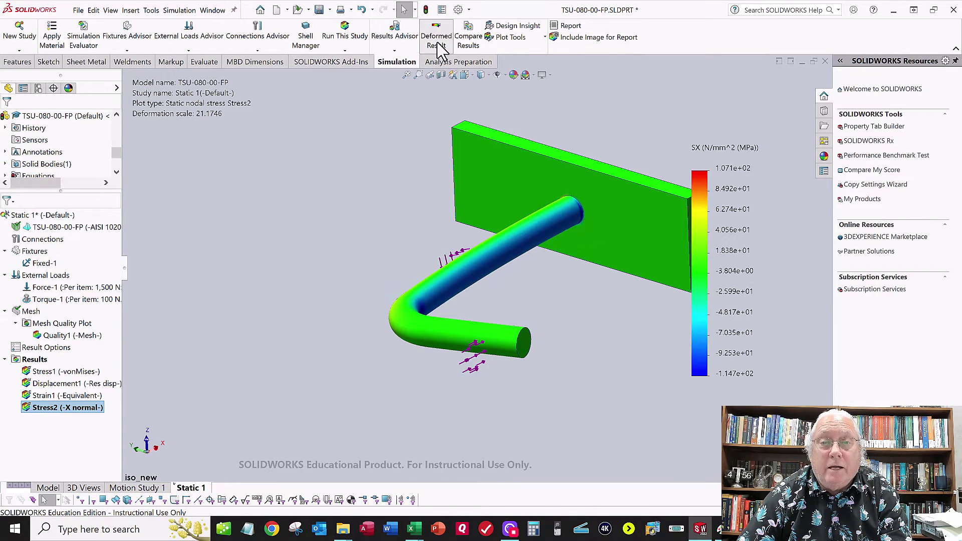
- Define a new stress plot of SZ: Z Normal Stress in N/mm^2 (MPa) and show it on the undeformed shape
{"action": "right_click", "coordinate": [33, 361]}
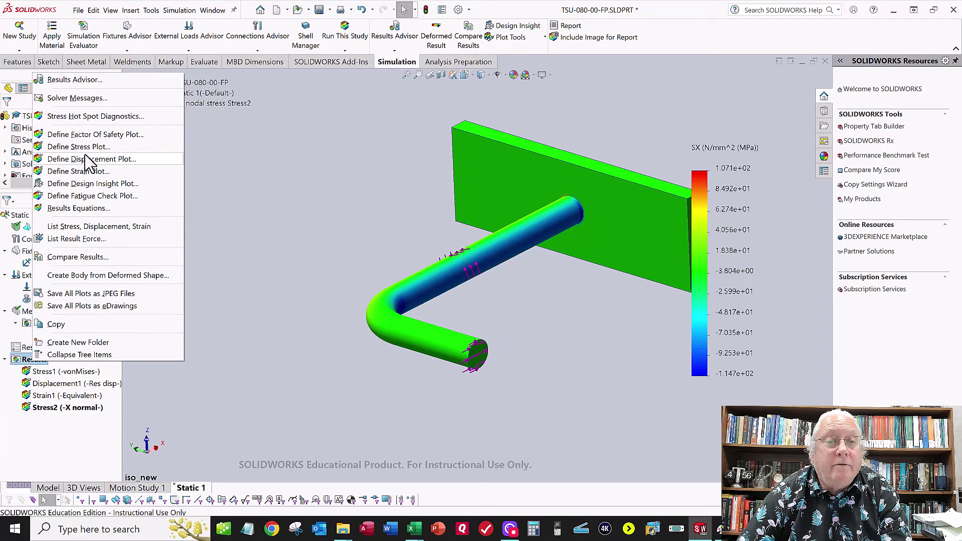
{"action": "key", "text": "Escape"}
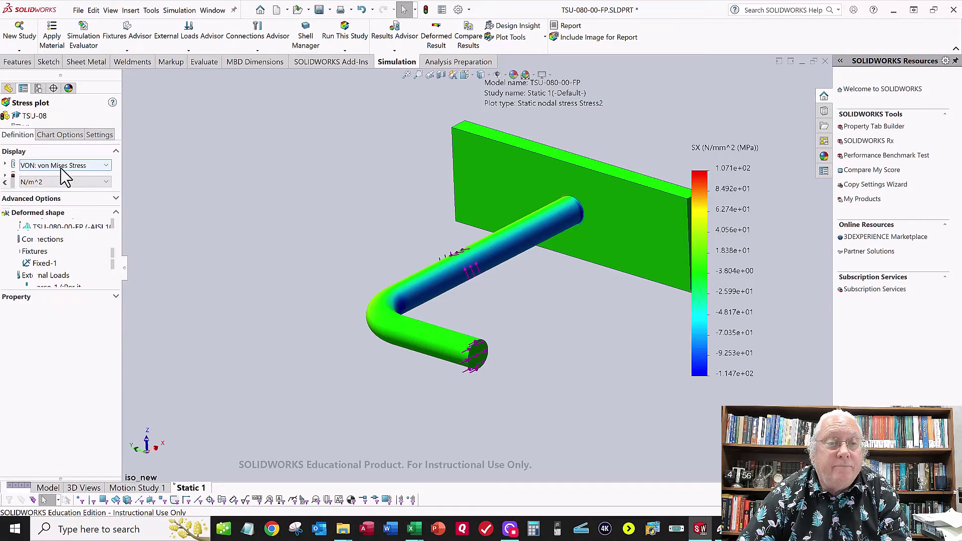
{"action": "left_click", "coordinate": [65, 167]}
{"action": "left_click", "coordinate": [56, 194]}
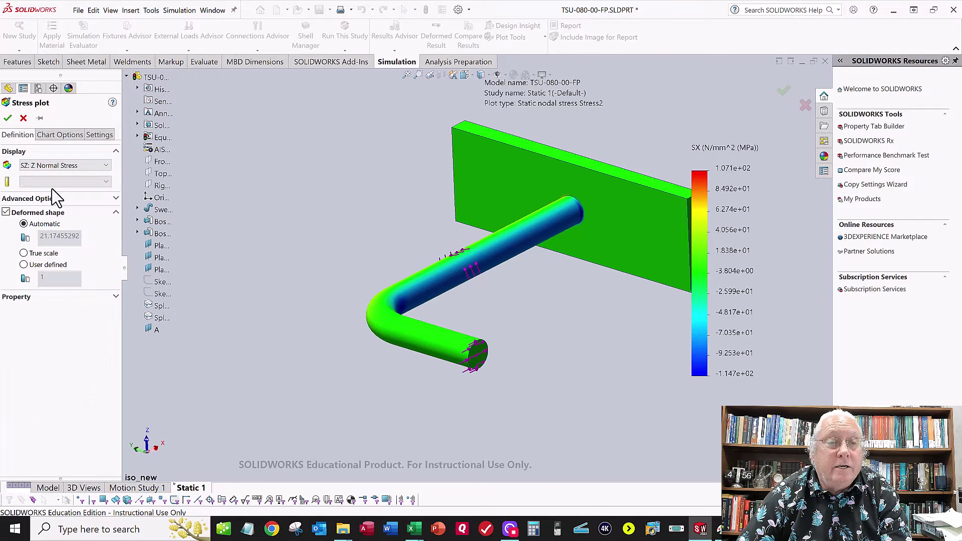
{"action": "left_click", "coordinate": [55, 182]}
{"action": "left_click", "coordinate": [47, 217]}
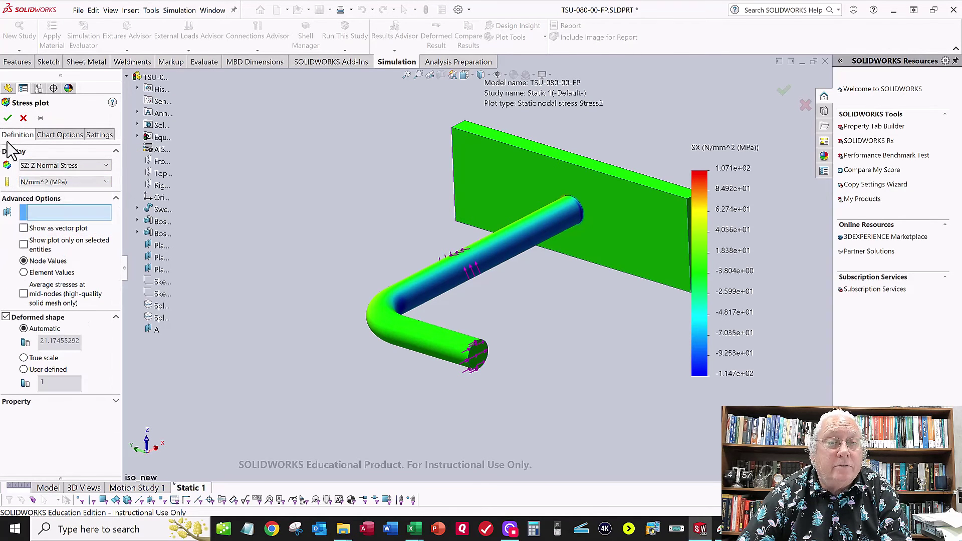
{"action": "left_click", "coordinate": [8, 119]}
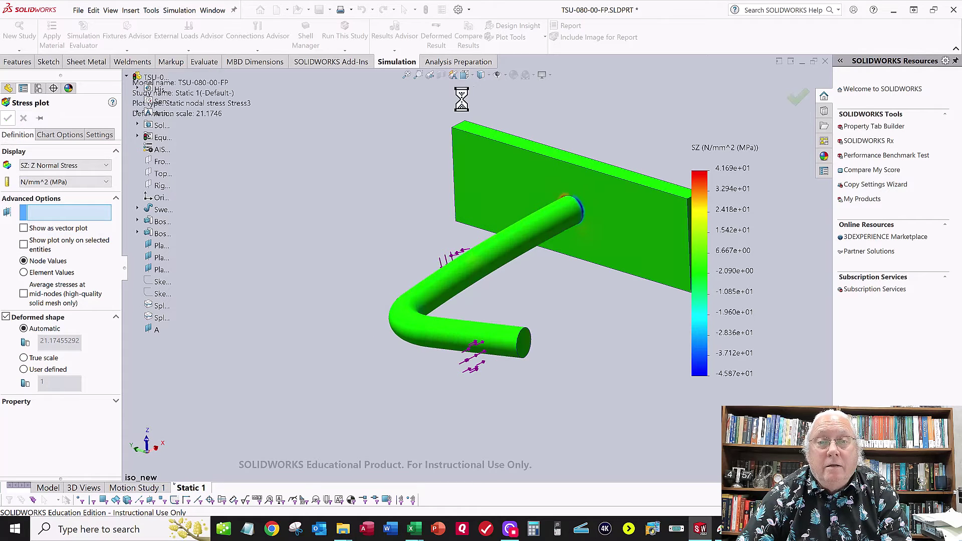
{"action": "left_click", "coordinate": [440, 47]}
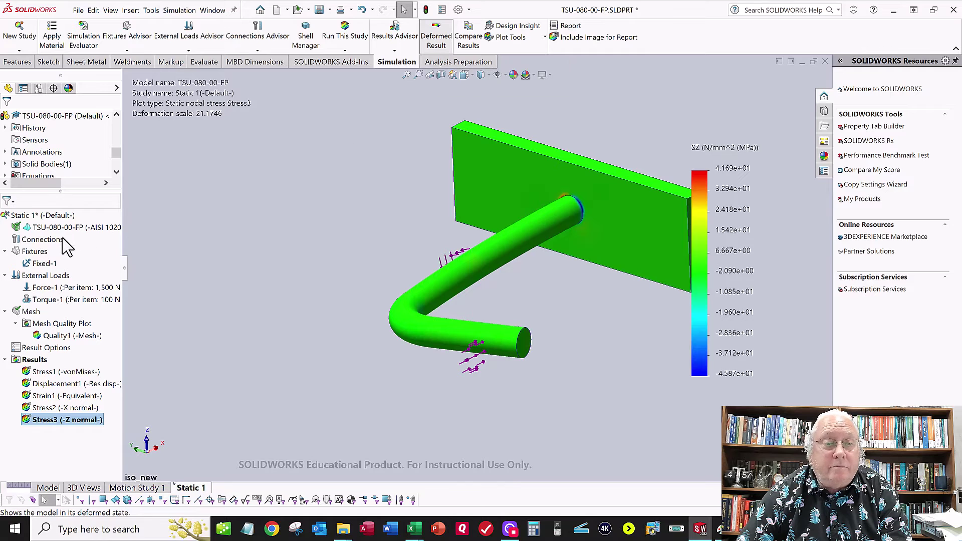
- Define a new stress plot of TXZ: Shear in Z Dir. on YZ Plane in N/mm^2 (MPa) and show it undeformed
{"action": "left_click", "coordinate": [33, 361]}
{"action": "right_click", "coordinate": [30, 362]}
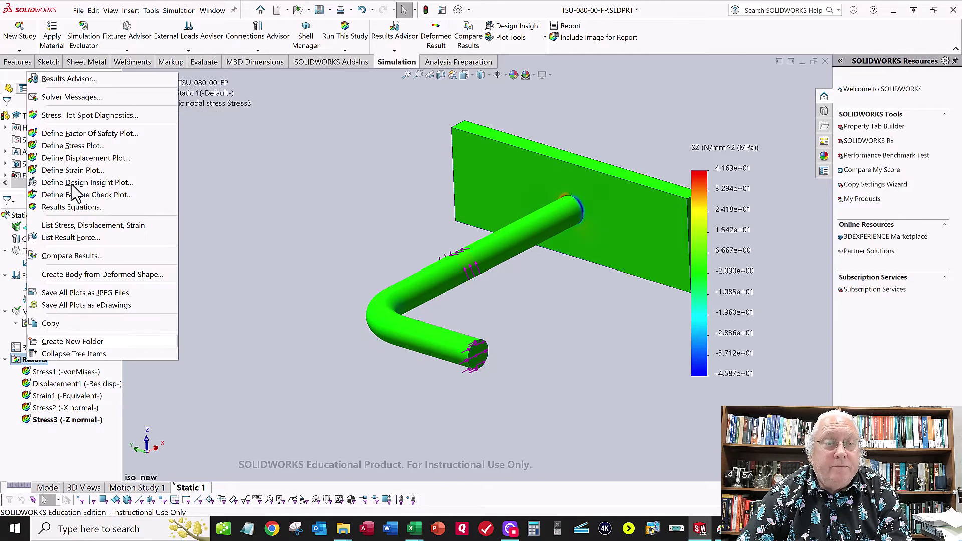
{"action": "left_click", "coordinate": [75, 146]}
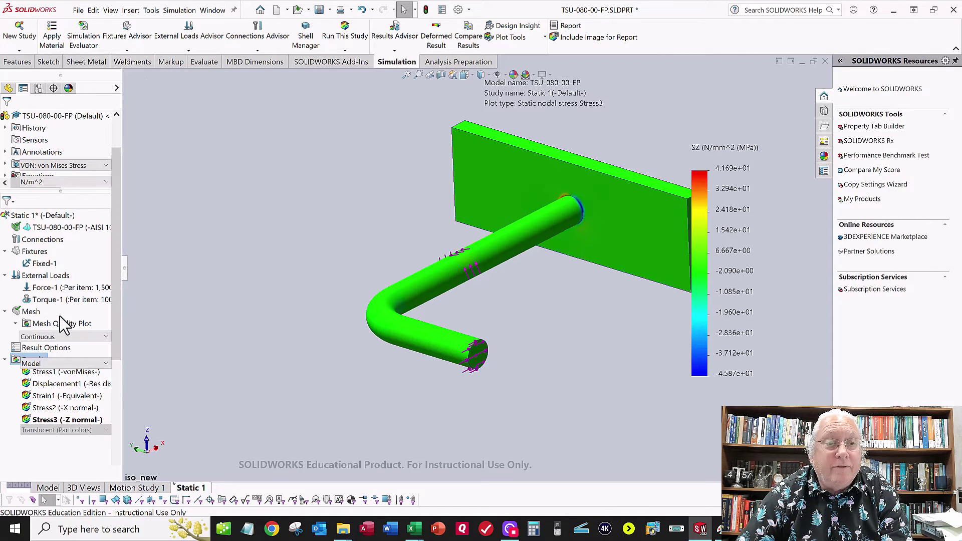
{"action": "left_click", "coordinate": [64, 168]}
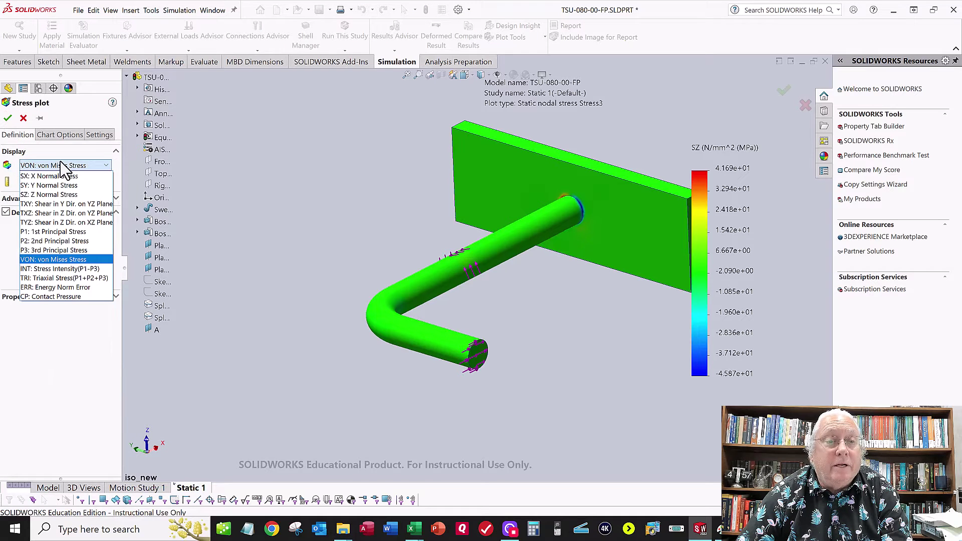
{"action": "left_click", "coordinate": [74, 215]}
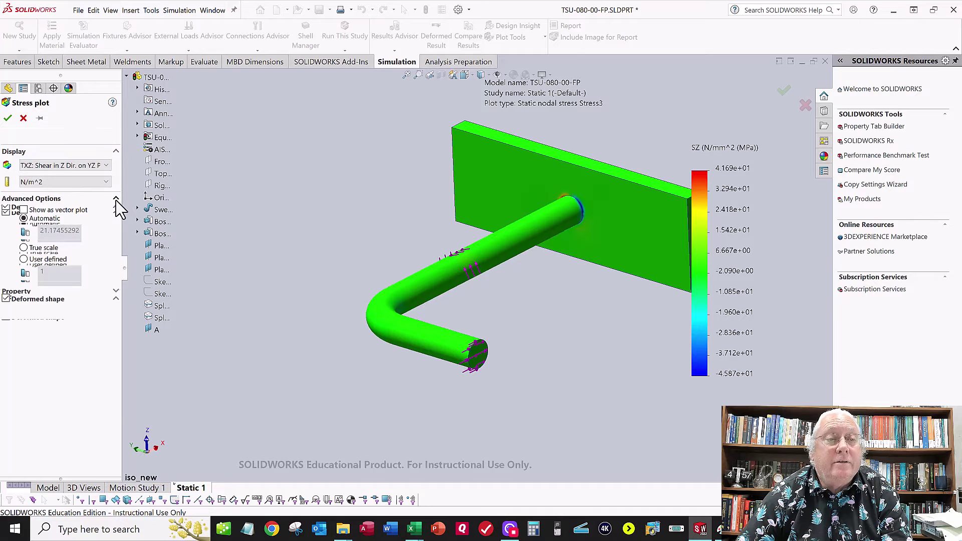
{"action": "left_click", "coordinate": [64, 182]}
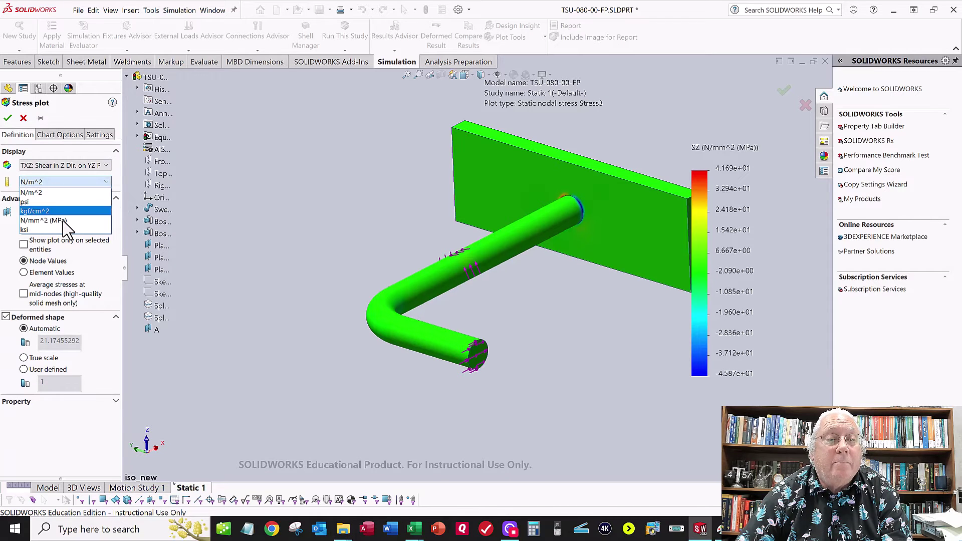
{"action": "left_click", "coordinate": [45, 220]}
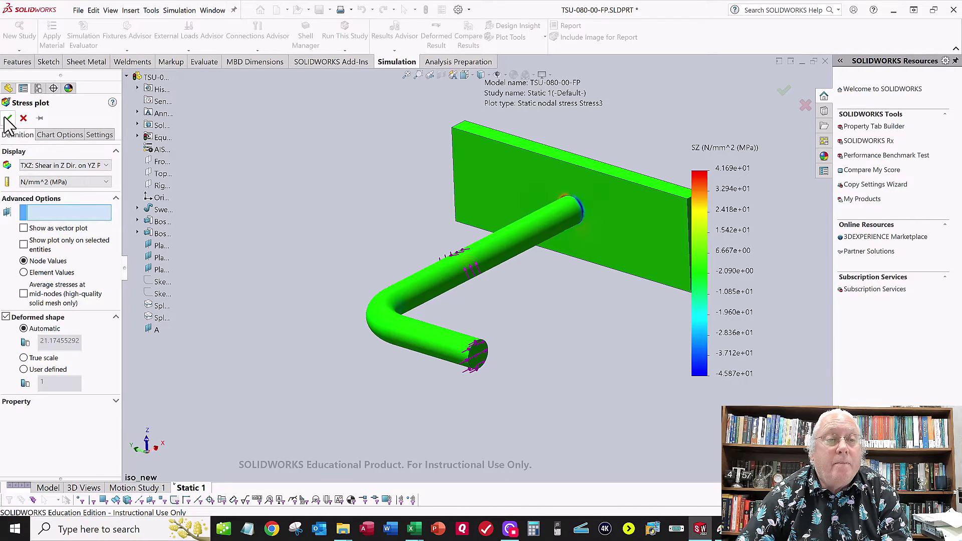
{"action": "key", "text": "Return"}
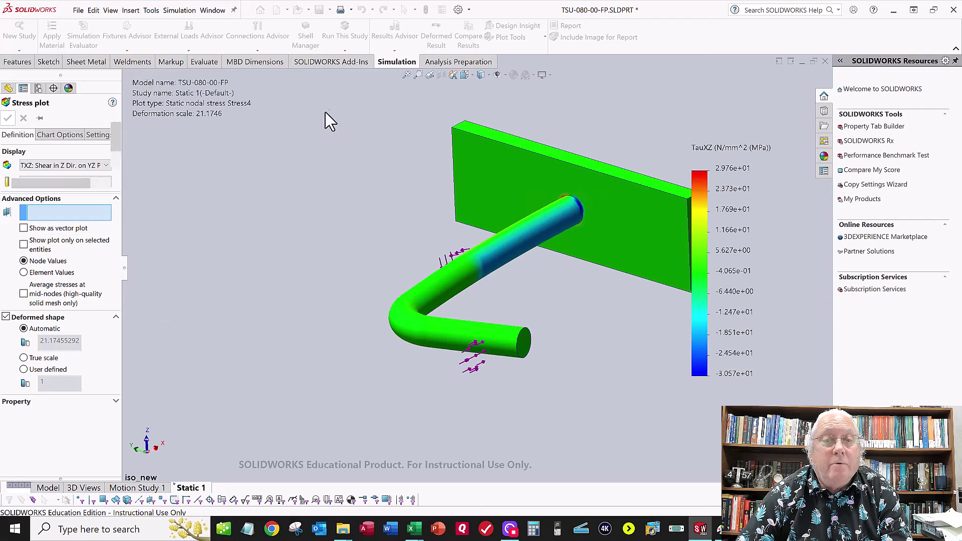
{"action": "left_click", "coordinate": [436, 36]}
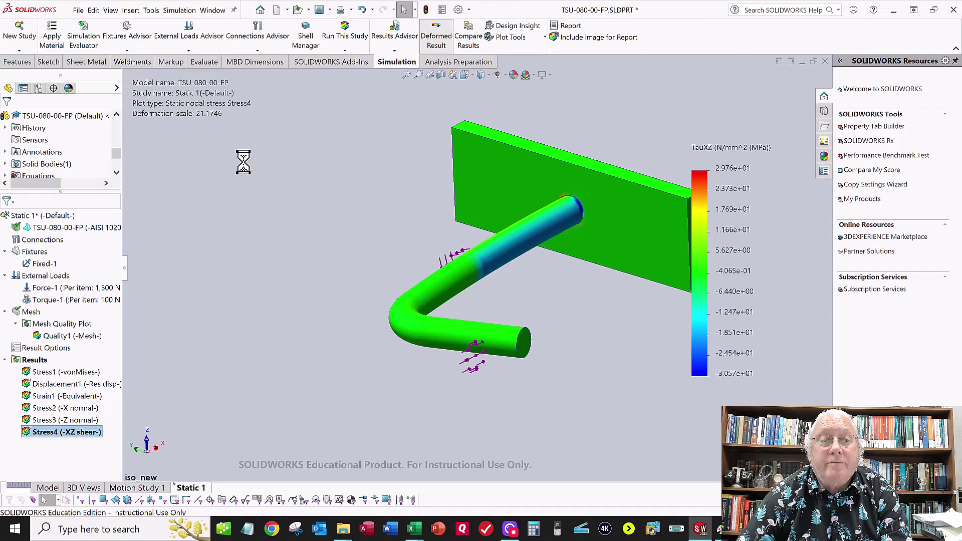
- Define a new stress plot of P1: 1st Principal Stress in N/mm^2 (MPa)
{"action": "right_click", "coordinate": [32, 360]}
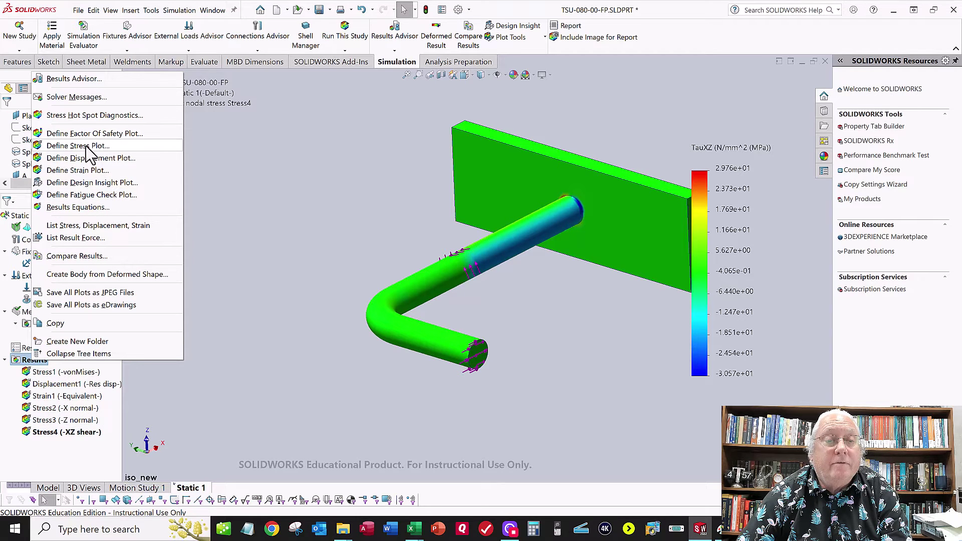
{"action": "left_click", "coordinate": [86, 146]}
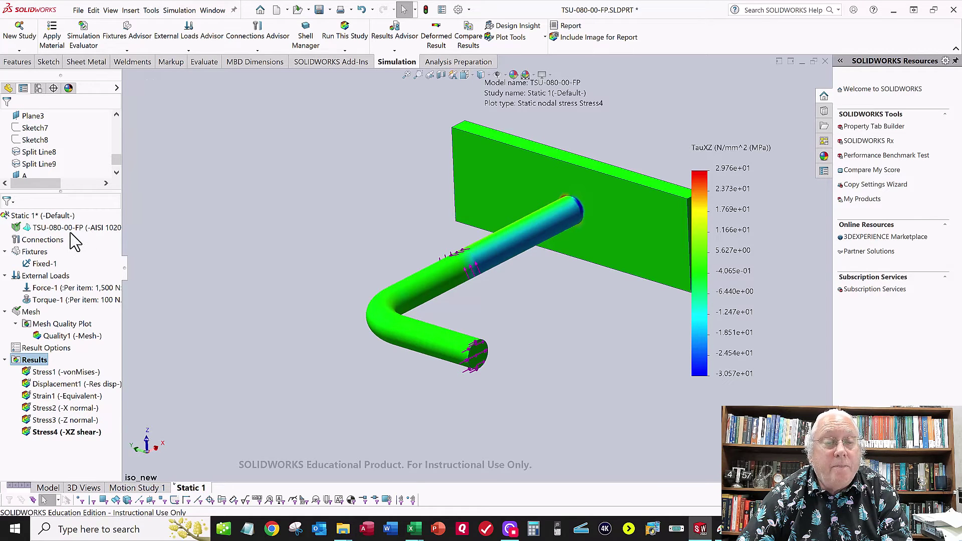
{"action": "left_click", "coordinate": [68, 166]}
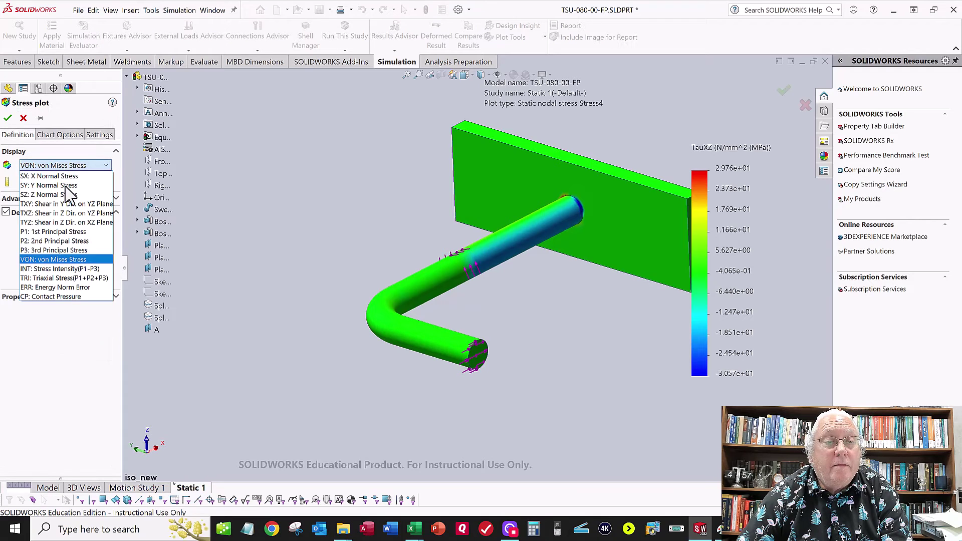
{"action": "left_click", "coordinate": [61, 232]}
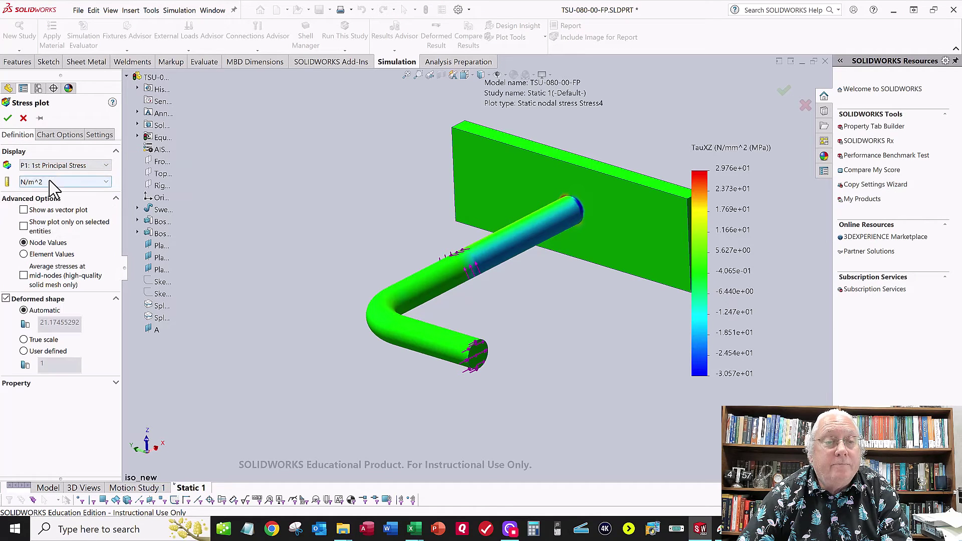
{"action": "left_click", "coordinate": [50, 181]}
{"action": "left_click", "coordinate": [64, 230]}
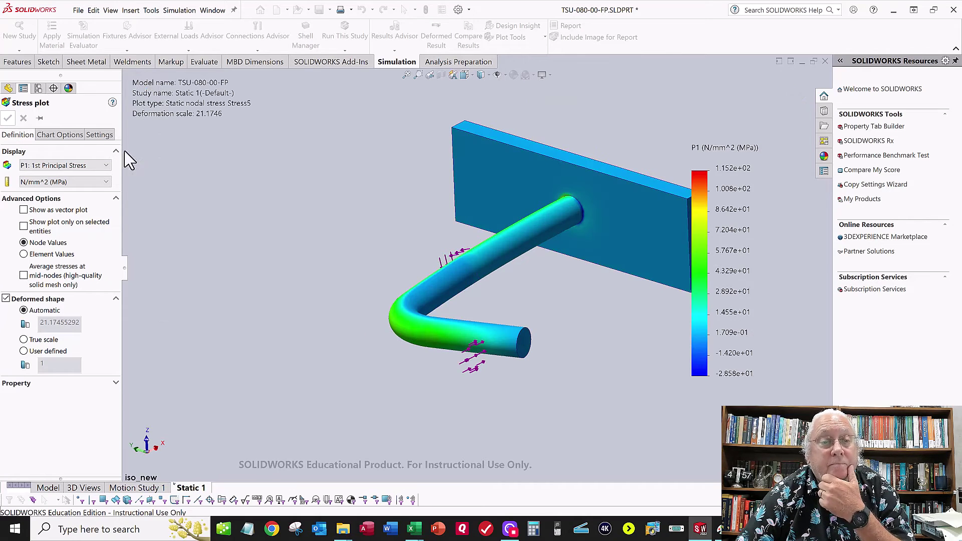
- Define a new stress plot of P2: 2nd Principal Stress in N/mm^2 (MPa) and show it on the undeformed shape
{"action": "scroll", "coordinate": [44, 175], "scroll_direction": "down", "scroll_amount": 5}
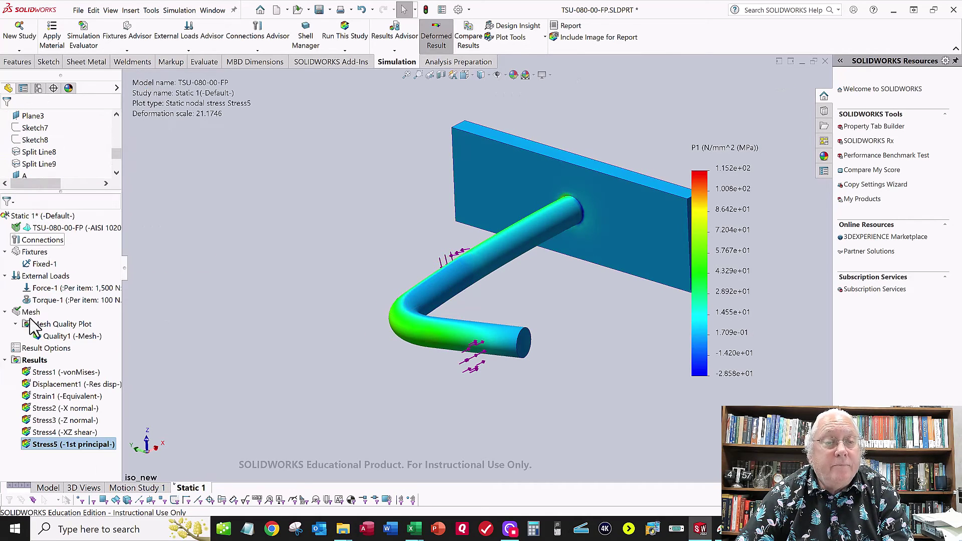
{"action": "left_click", "coordinate": [31, 361]}
{"action": "right_click", "coordinate": [30, 360]}
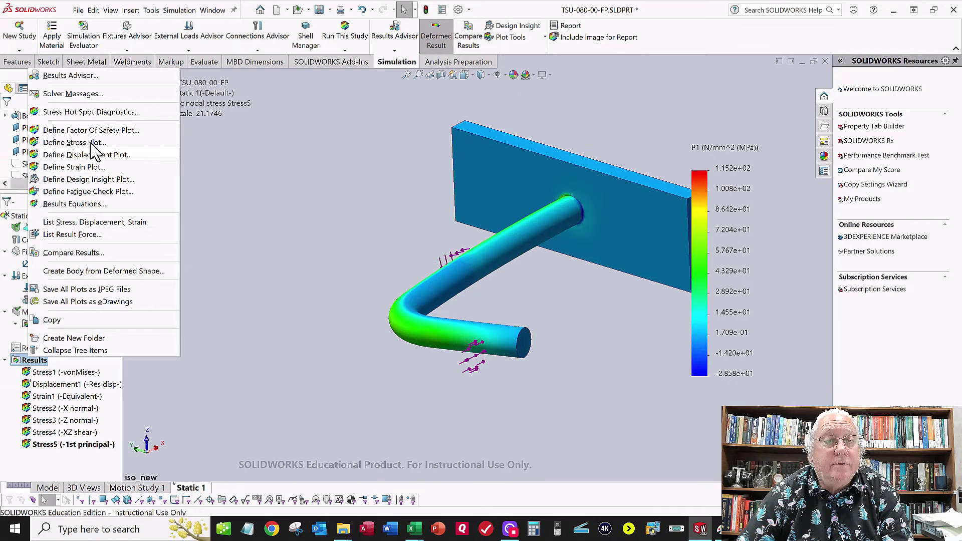
{"action": "key", "text": "Escape"}
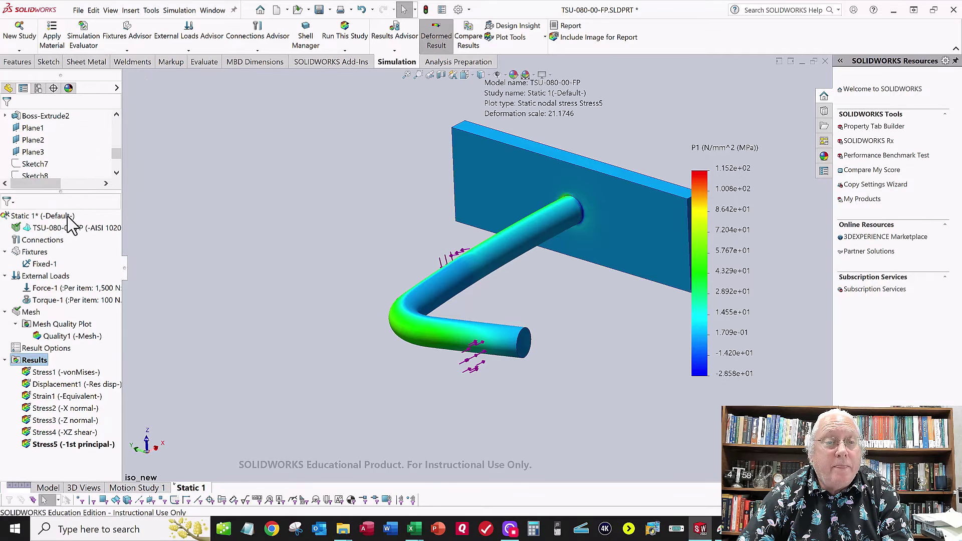
{"action": "left_click", "coordinate": [65, 166]}
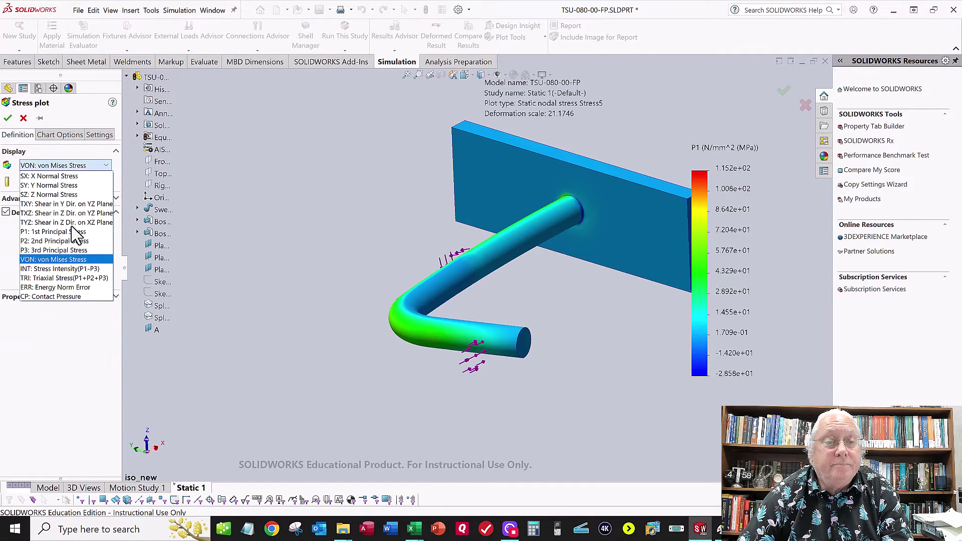
{"action": "left_click", "coordinate": [55, 242]}
{"action": "left_click", "coordinate": [63, 182]}
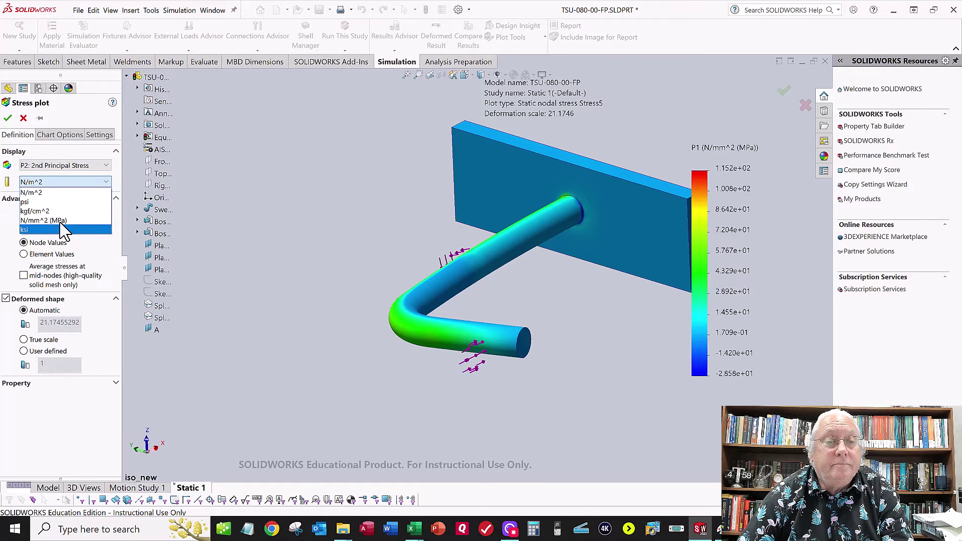
{"action": "left_click", "coordinate": [63, 221]}
{"action": "left_click", "coordinate": [8, 119]}
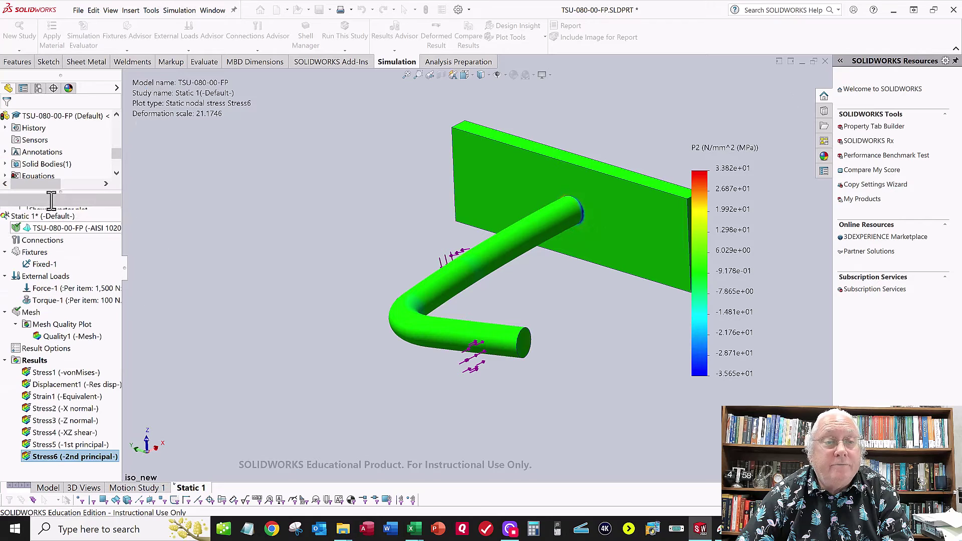
{"action": "left_click", "coordinate": [436, 33]}
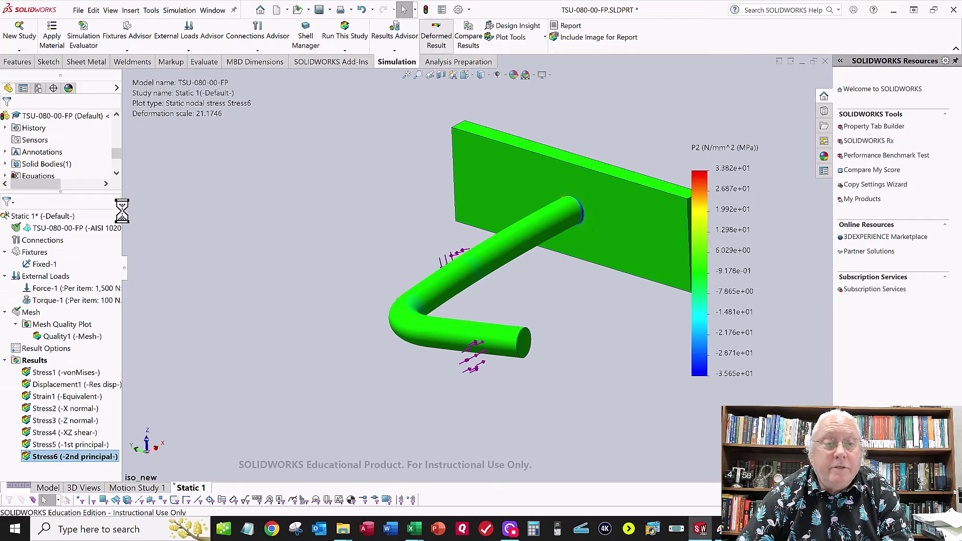
- Define a new stress plot of VON: von Mises Stress in the study results
{"action": "scroll", "coordinate": [47, 180], "scroll_direction": "down", "scroll_amount": 4}
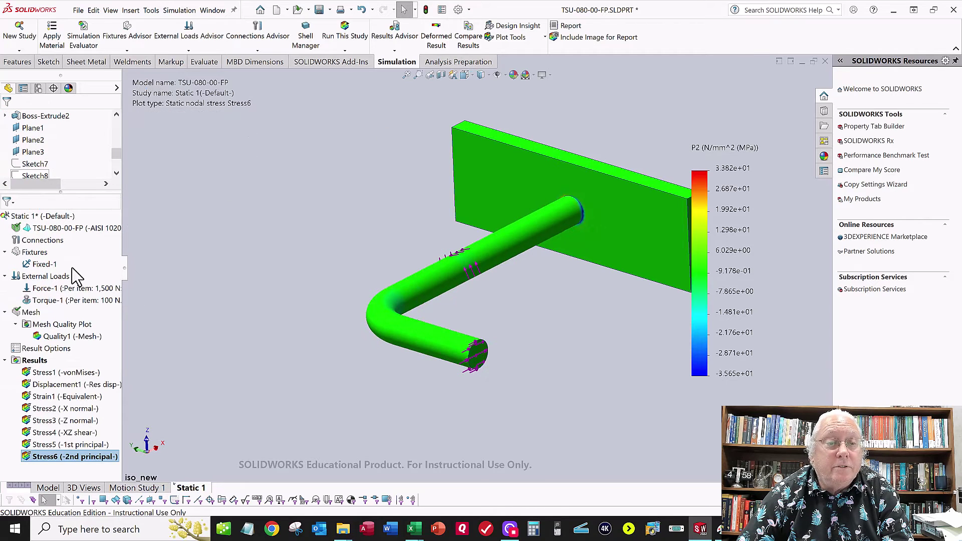
{"action": "left_click", "coordinate": [35, 365]}
{"action": "right_click", "coordinate": [33, 365]}
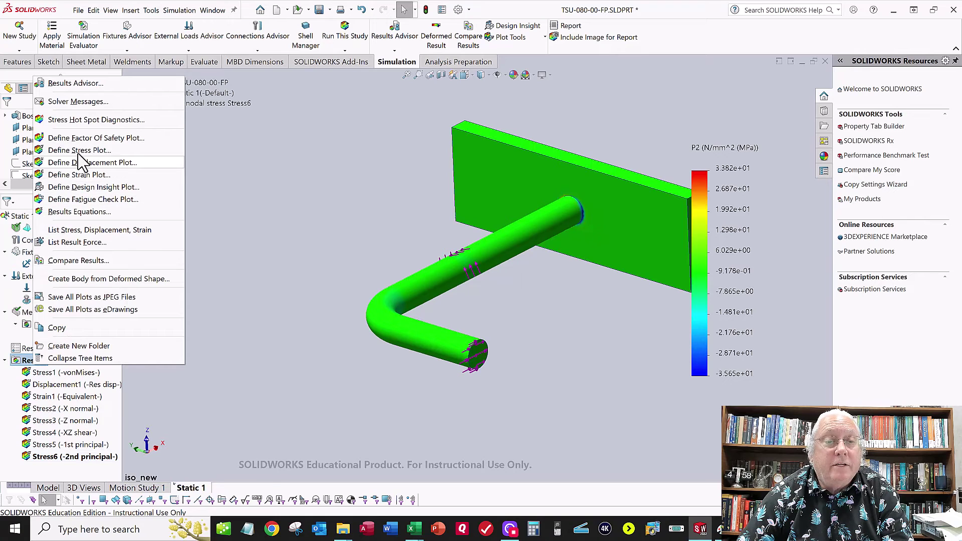
{"action": "left_click", "coordinate": [217, 217]}
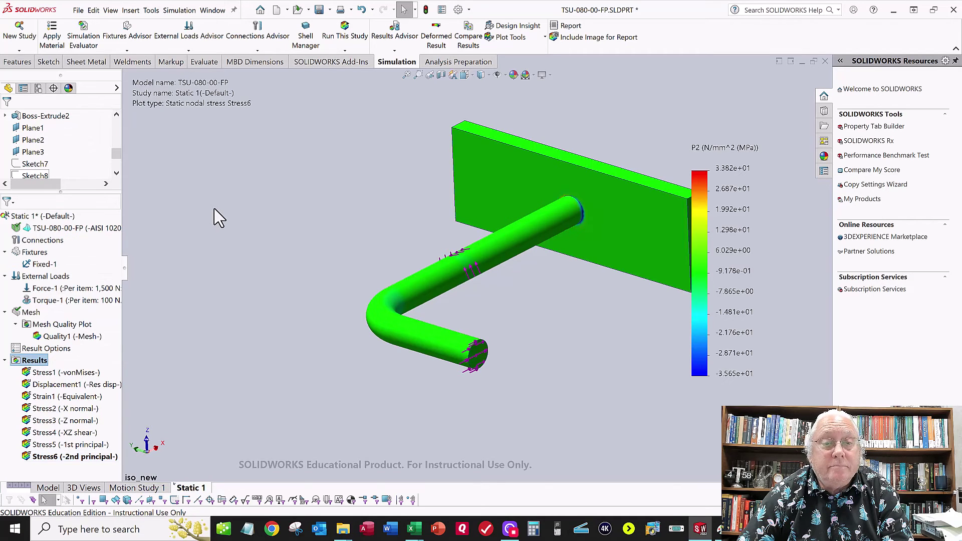
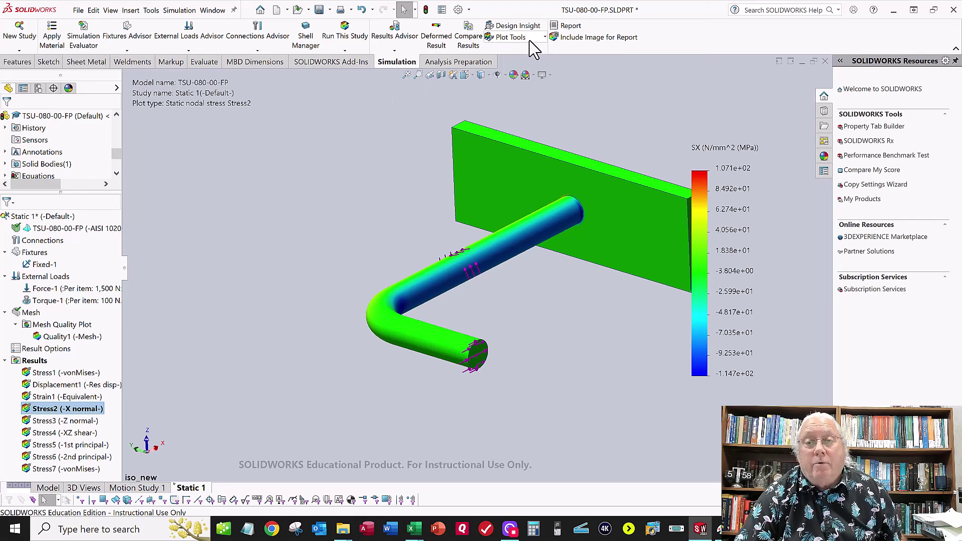
- Apply Section Clipping to the X normal stress plot at the Right Plane with the clipping direction reversed
{"action": "left_click", "coordinate": [531, 39]}
{"action": "left_click", "coordinate": [221, 139]}
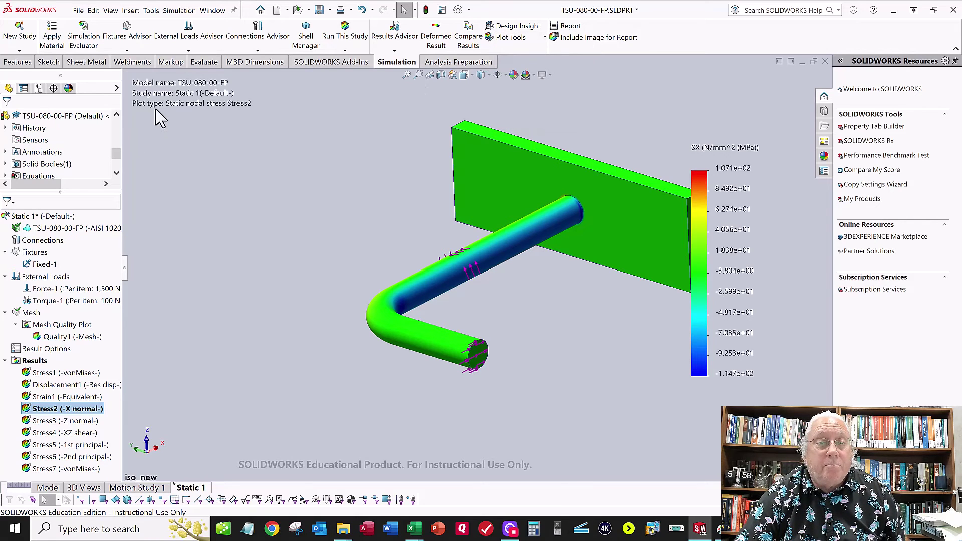
{"action": "scroll", "coordinate": [58, 135], "scroll_direction": "down", "scroll_amount": 5}
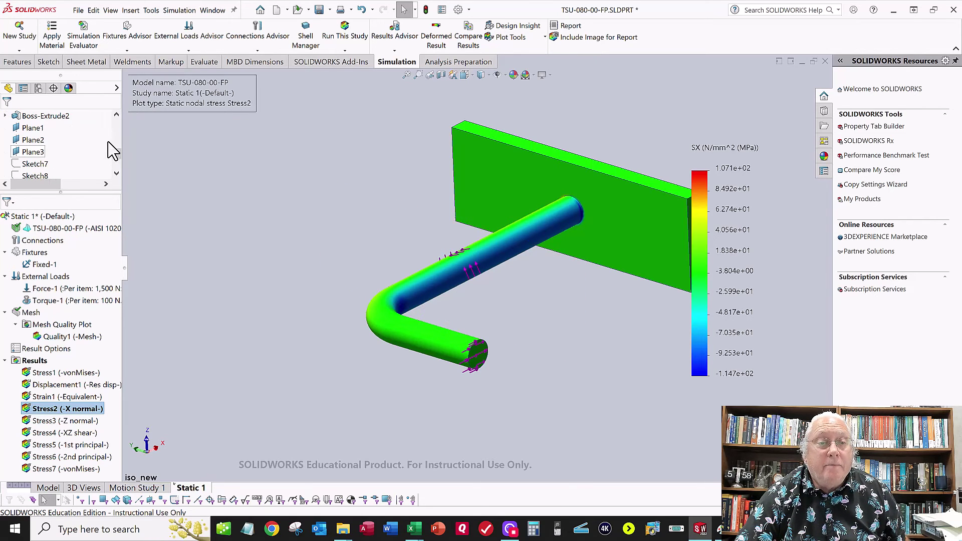
{"action": "scroll", "coordinate": [114, 133], "scroll_direction": "up", "scroll_amount": 4}
{"action": "scroll", "coordinate": [75, 155], "scroll_direction": "up", "scroll_amount": 4}
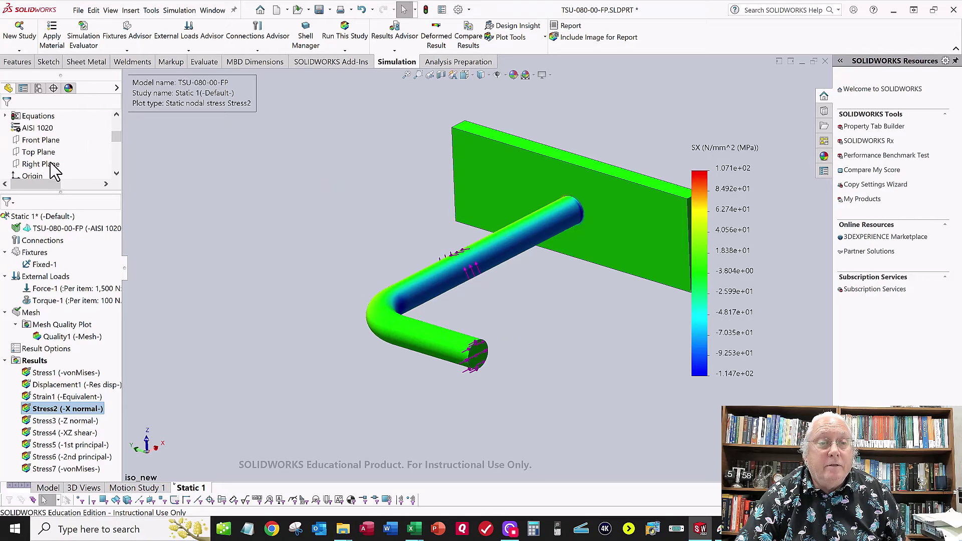
{"action": "left_click", "coordinate": [48, 165]}
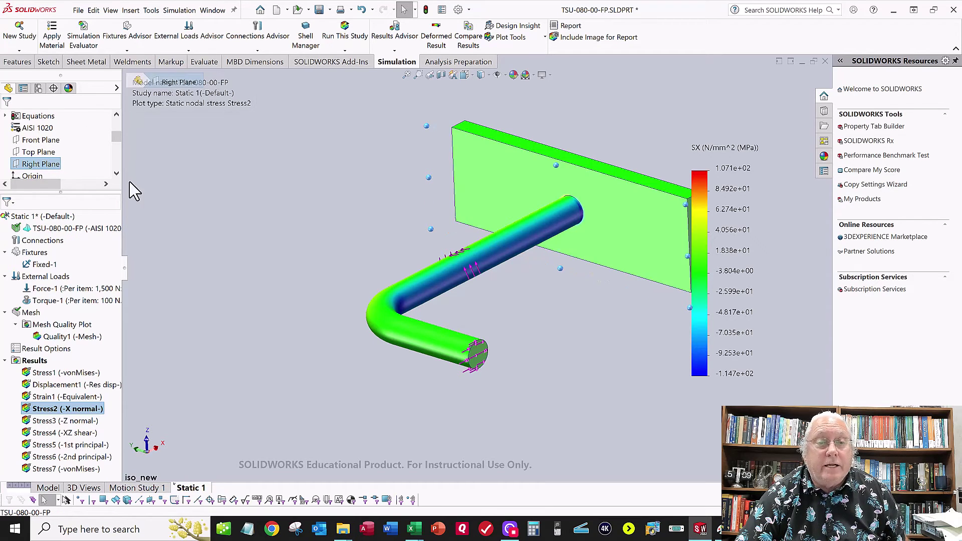
{"action": "left_click", "coordinate": [543, 38]}
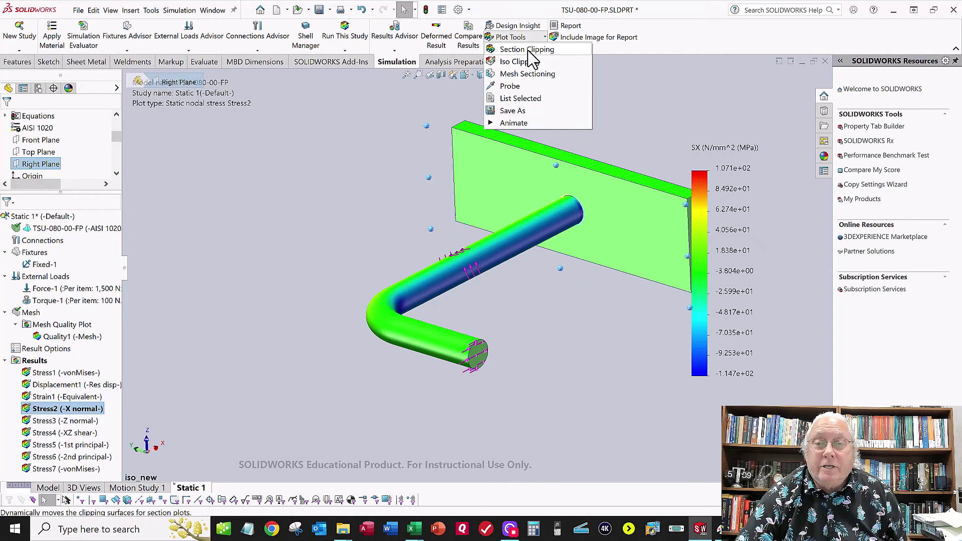
{"action": "left_click", "coordinate": [504, 69]}
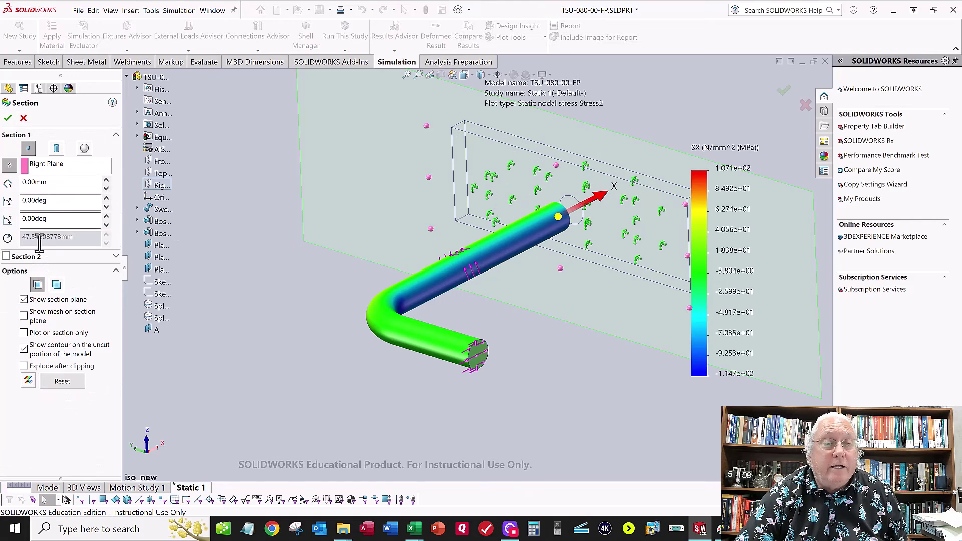
{"action": "left_click", "coordinate": [9, 167]}
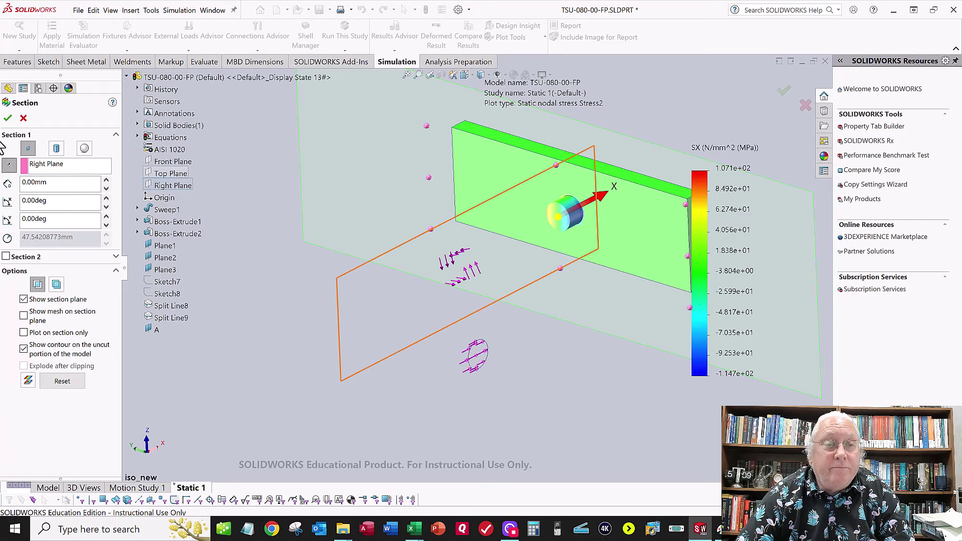
{"action": "left_click", "coordinate": [8, 118]}
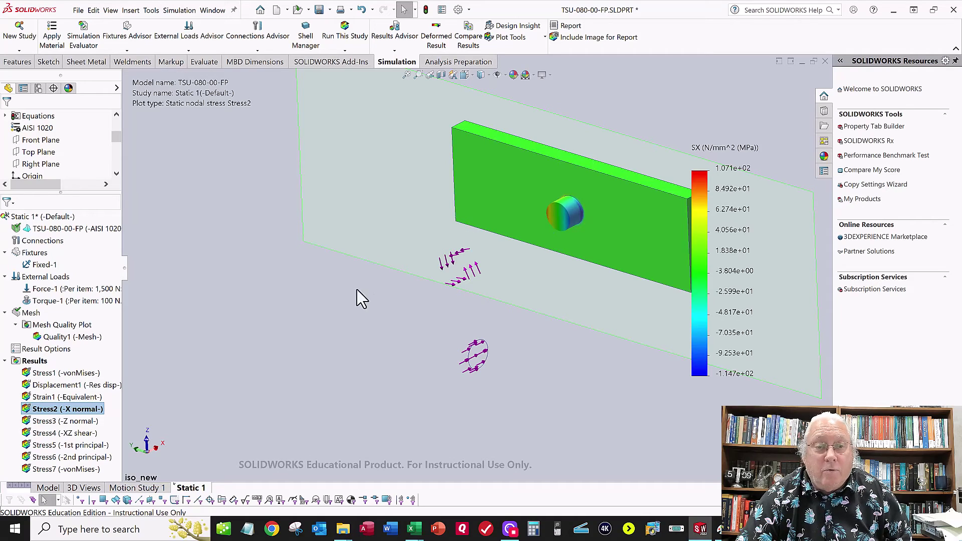
- View the rod's cut face straight on and probe the X normal stress at its outer edge on the positive Y side
{"action": "key", "text": "space"}
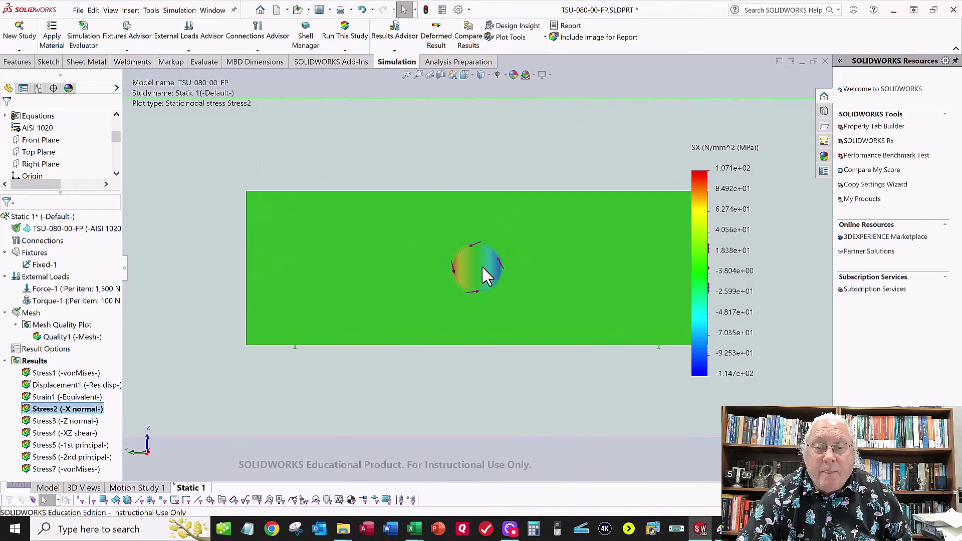
{"action": "scroll", "coordinate": [482, 269], "scroll_direction": "down", "scroll_amount": 6}
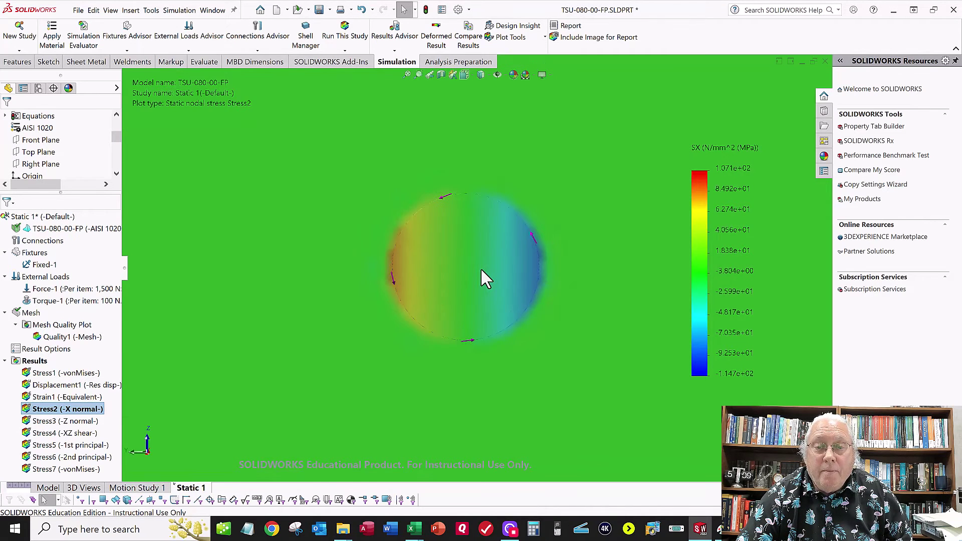
{"action": "left_click", "coordinate": [528, 47]}
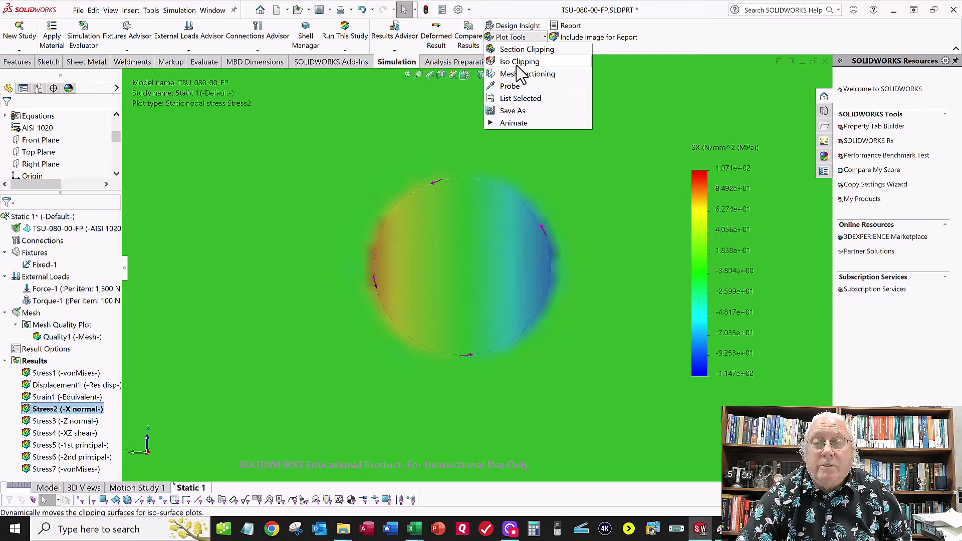
{"action": "left_click", "coordinate": [514, 87]}
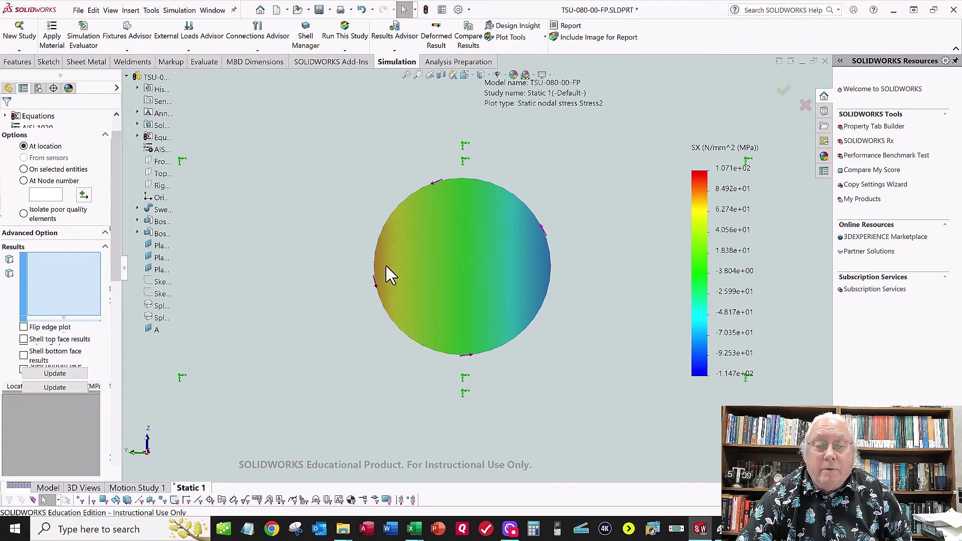
{"action": "scroll", "coordinate": [387, 269], "scroll_direction": "down", "scroll_amount": 5}
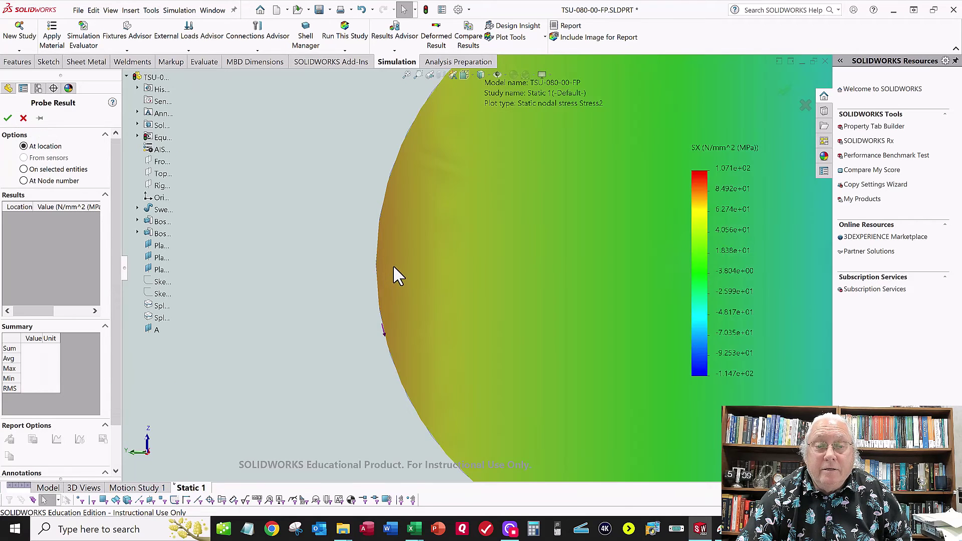
{"action": "scroll", "coordinate": [393, 274], "scroll_direction": "down", "scroll_amount": 2}
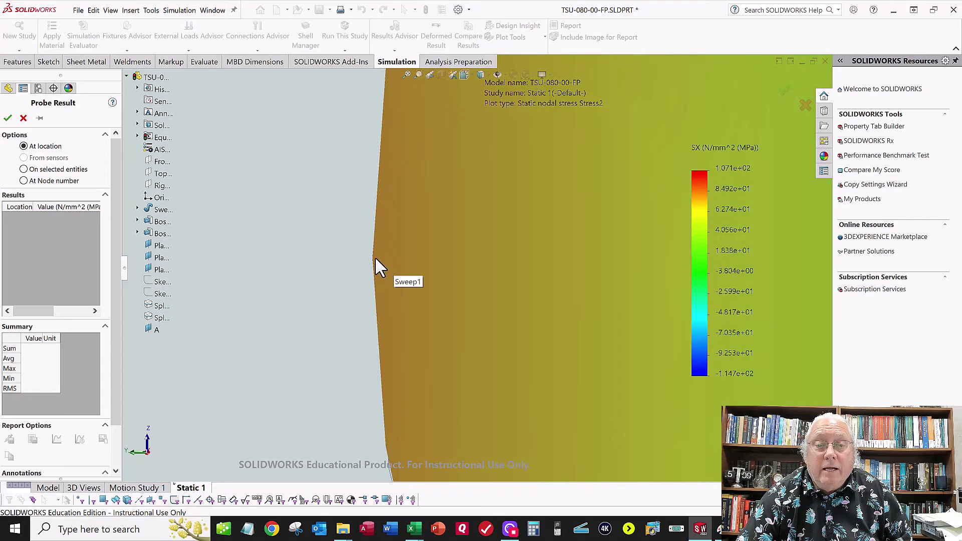
{"action": "left_click", "coordinate": [393, 273]}
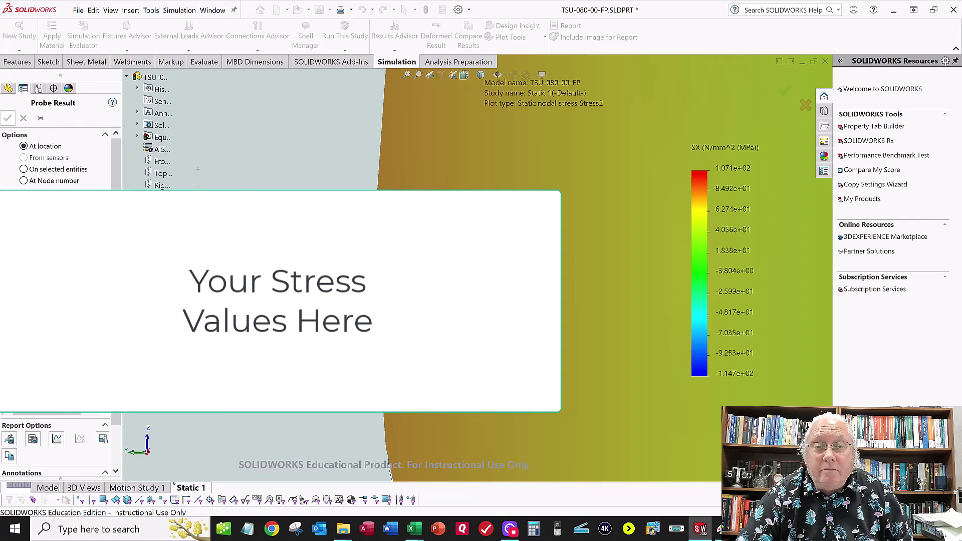
{"action": "left_click", "coordinate": [9, 118]}
- Close the probe results and show the clipped X normal stress plot in the saved iso_new view
{"action": "scroll", "coordinate": [372, 243], "scroll_direction": "up", "scroll_amount": 10}
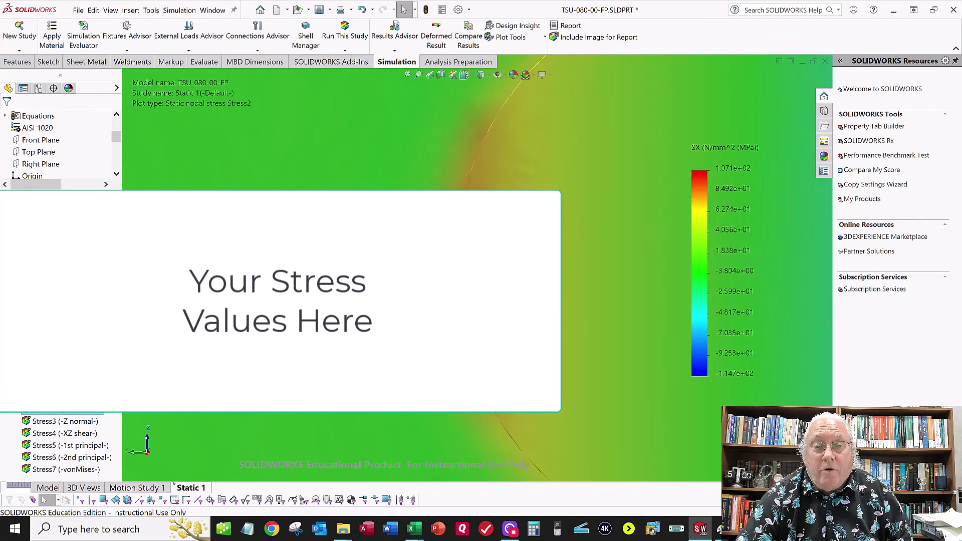
{"action": "key", "text": "space"}
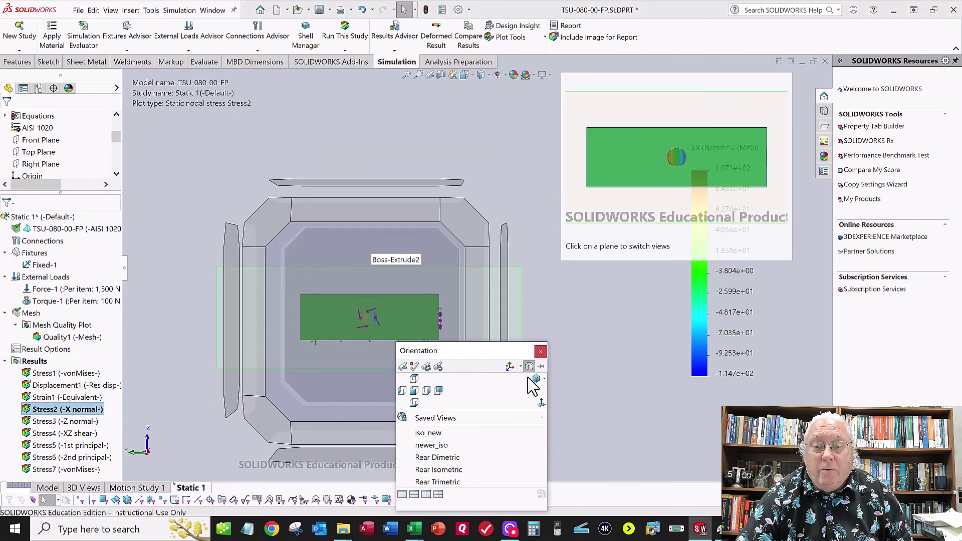
{"action": "left_click", "coordinate": [537, 380]}
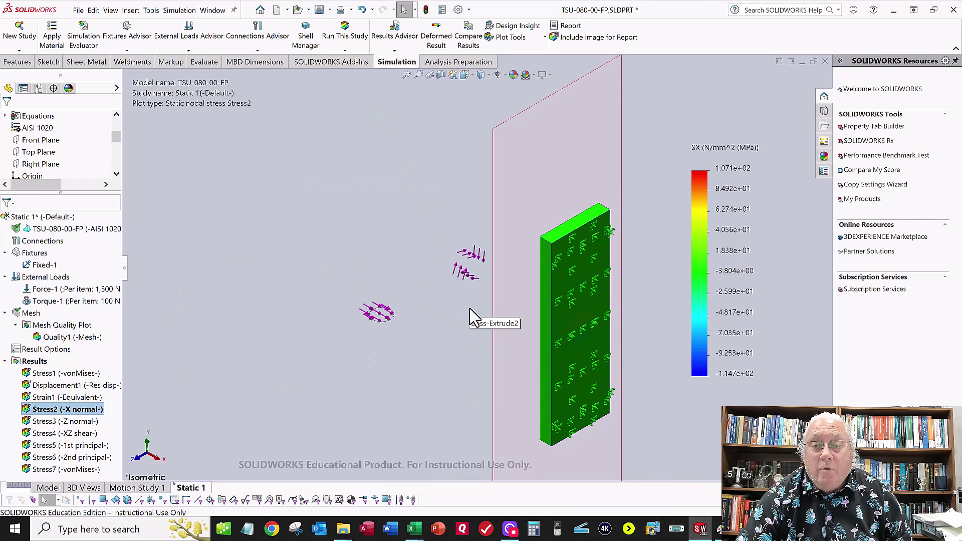
{"action": "right_click", "coordinate": [477, 369]}
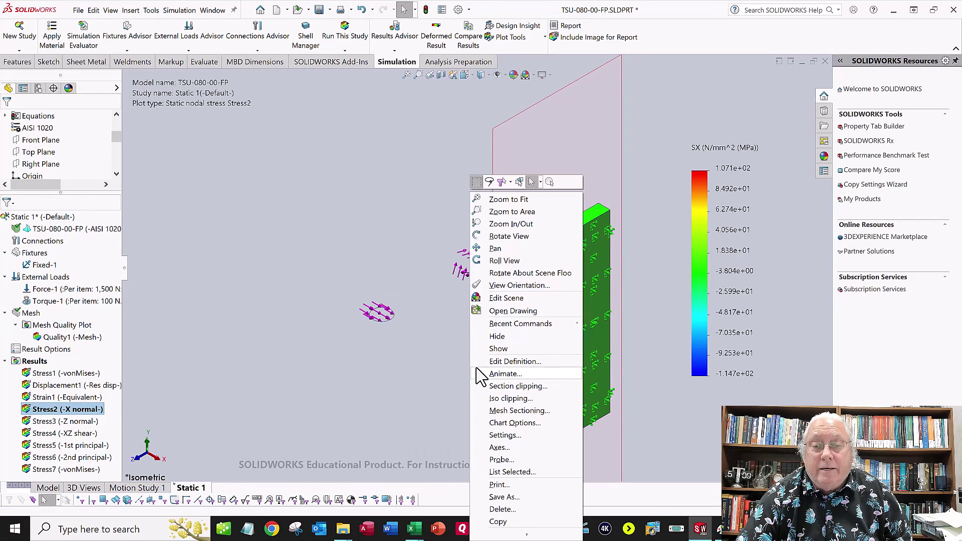
{"action": "left_click", "coordinate": [428, 391]}
{"action": "key", "text": "space"}
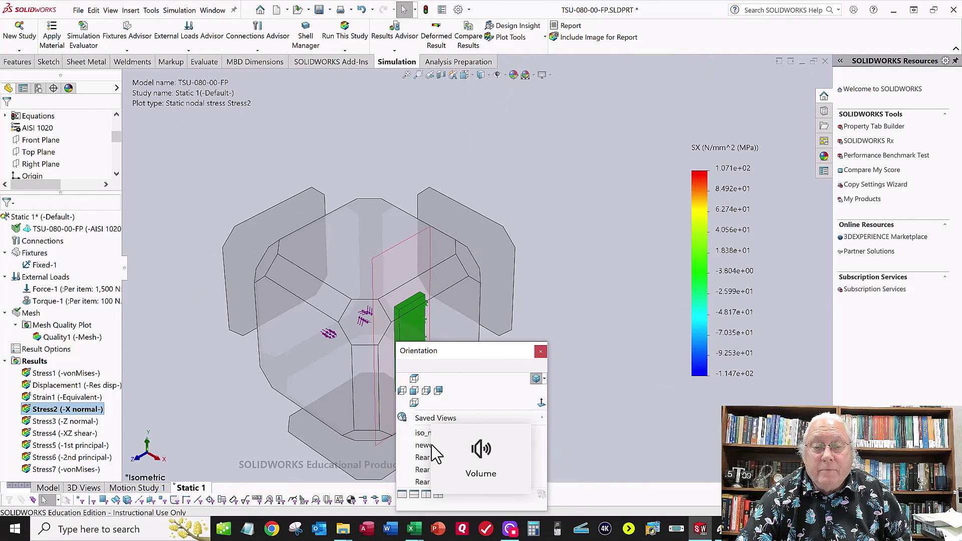
{"action": "left_click", "coordinate": [423, 434]}
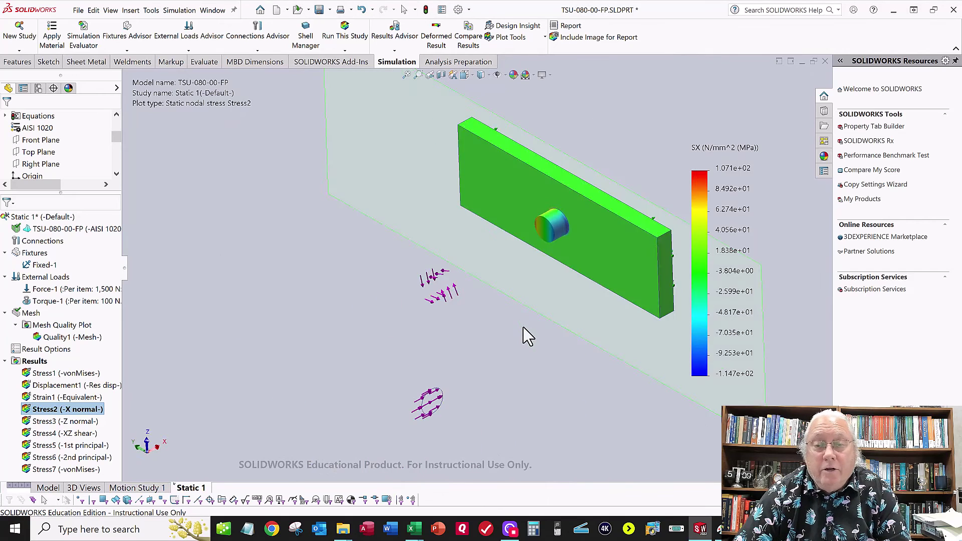
{"action": "left_click", "coordinate": [522, 37]}
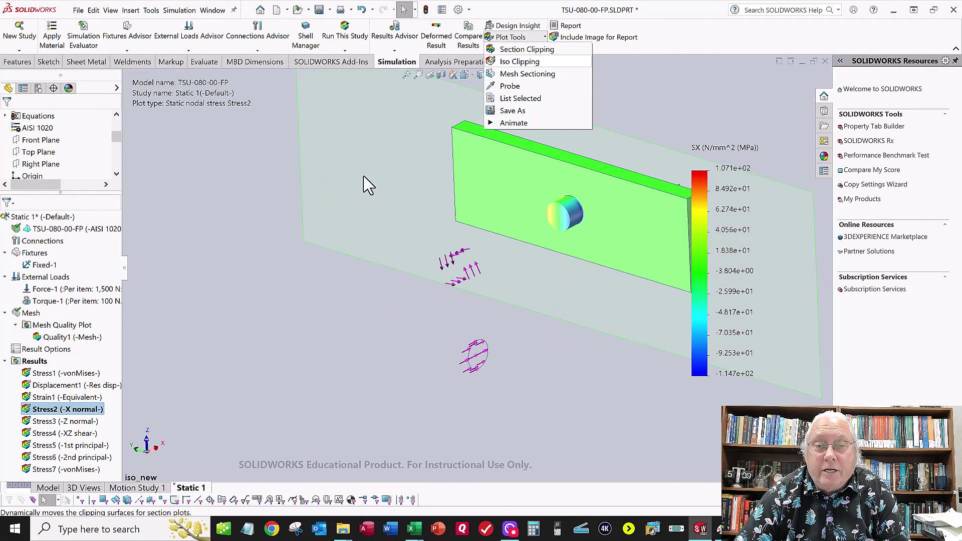
{"action": "left_click", "coordinate": [245, 200]}
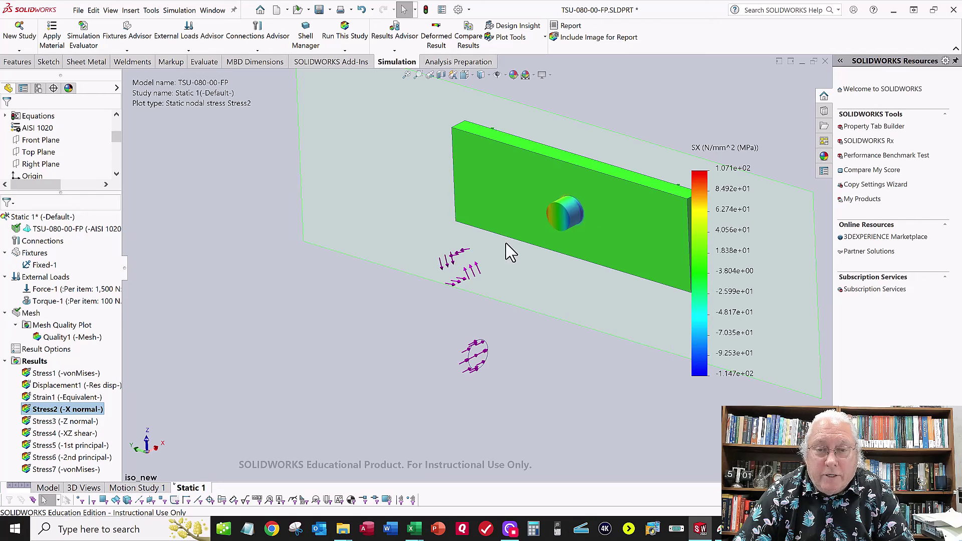
{"action": "scroll", "coordinate": [551, 219], "scroll_direction": "down", "scroll_amount": 3}
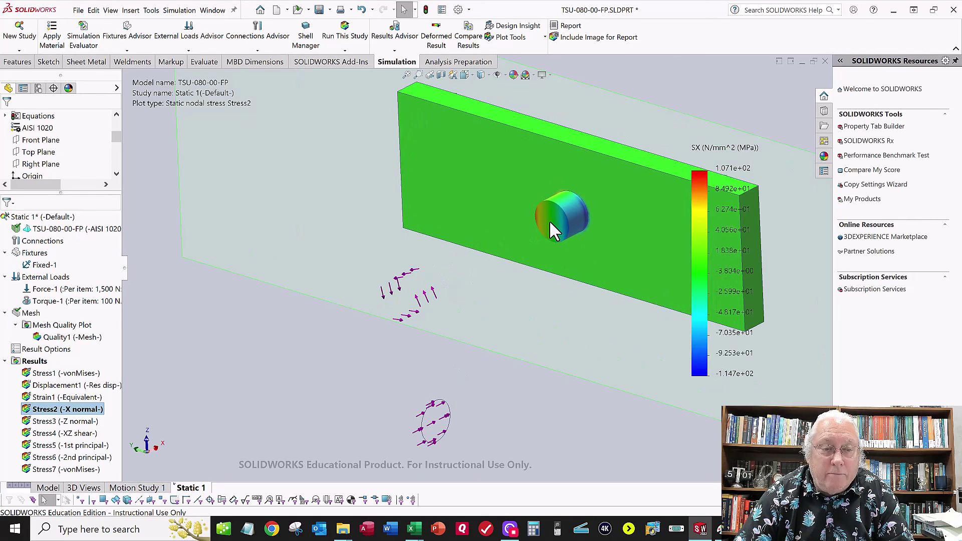
{"action": "scroll", "coordinate": [554, 232], "scroll_direction": "up", "scroll_amount": 1}
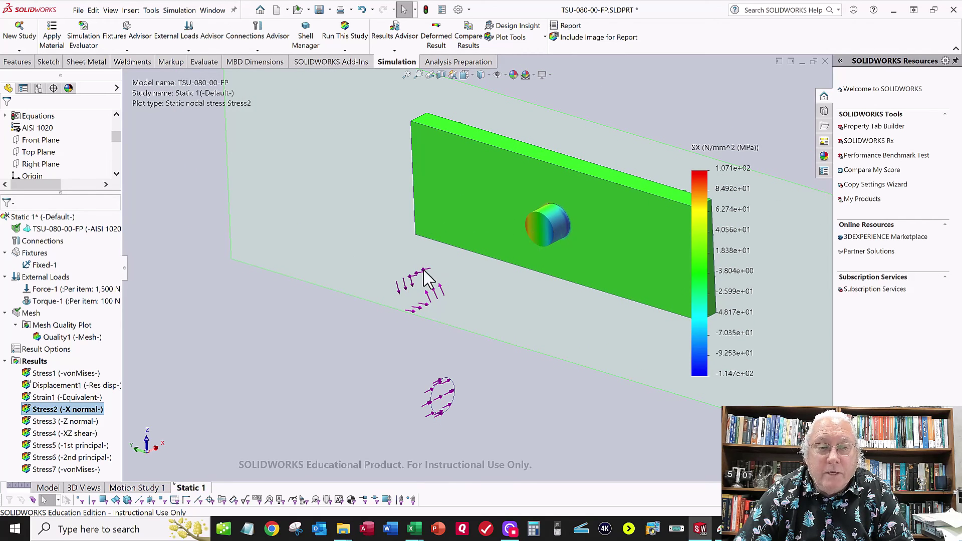